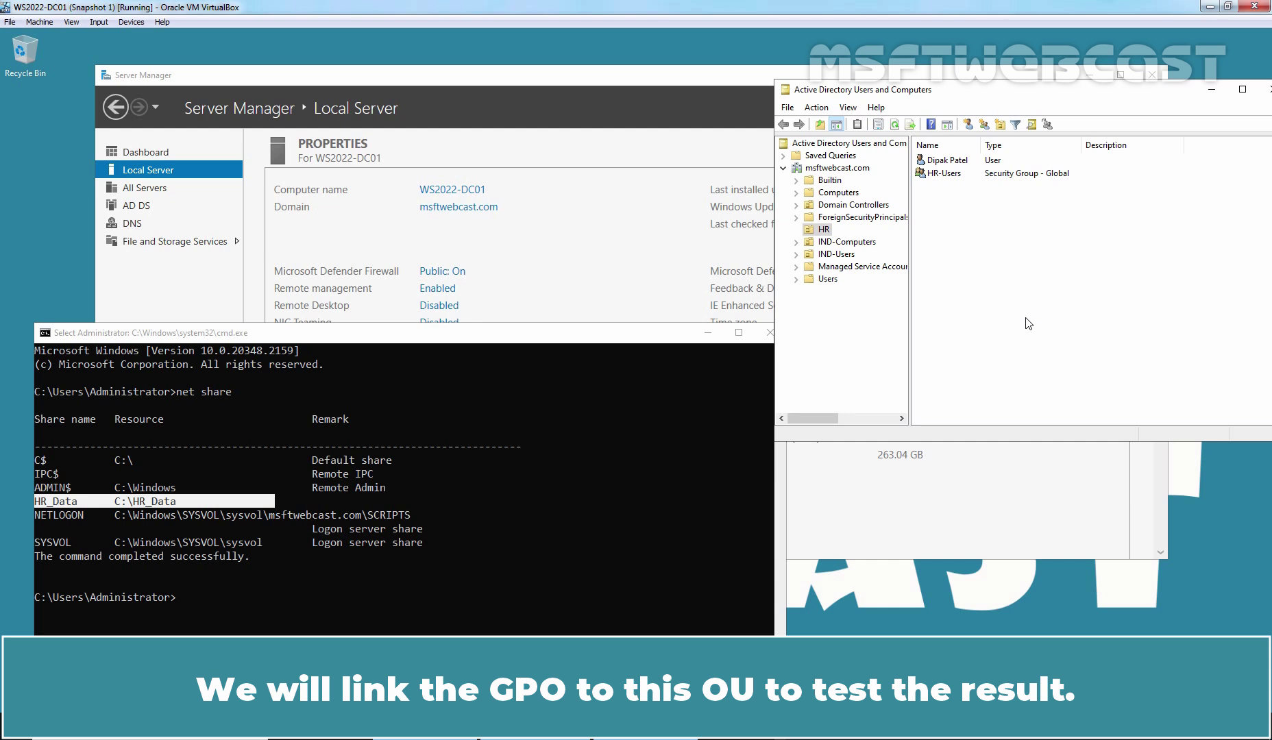
- Bring Server Manager forward and open its Tools menu listing Group Policy Management
{"action": "left_click", "coordinate": [565, 154]}
{"action": "left_click", "coordinate": [1070, 108]}
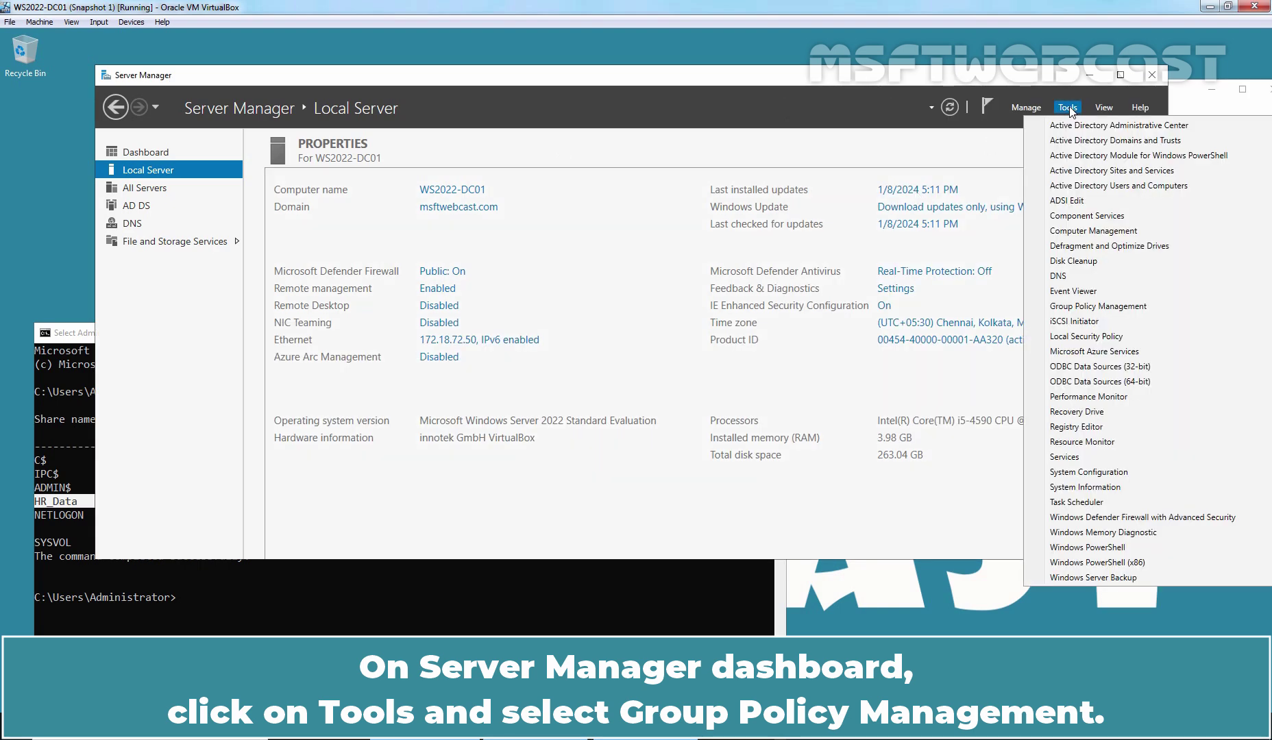
- Open Group Policy Management and create a GPO named 'U_Deploy Desktop Shortcuts GPO' under Group Policy Objects
{"action": "left_click", "coordinate": [1098, 307]}
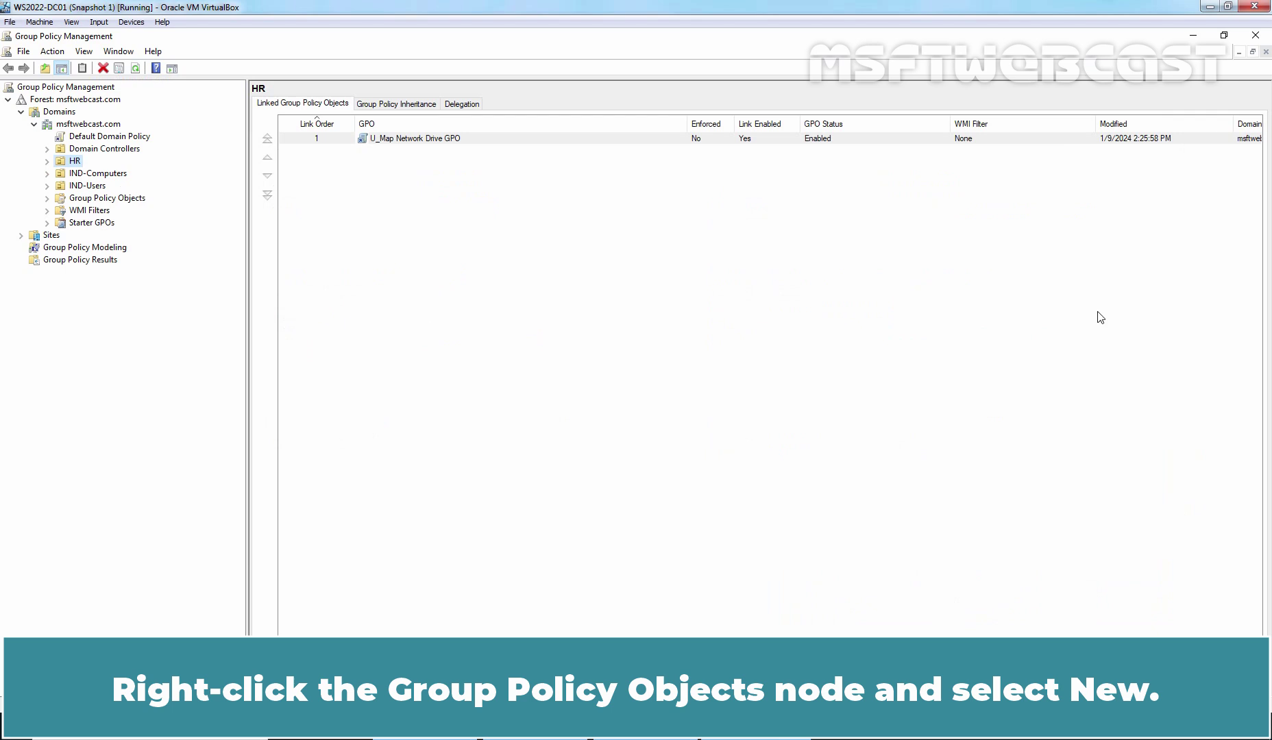
{"action": "double_click", "coordinate": [139, 199]}
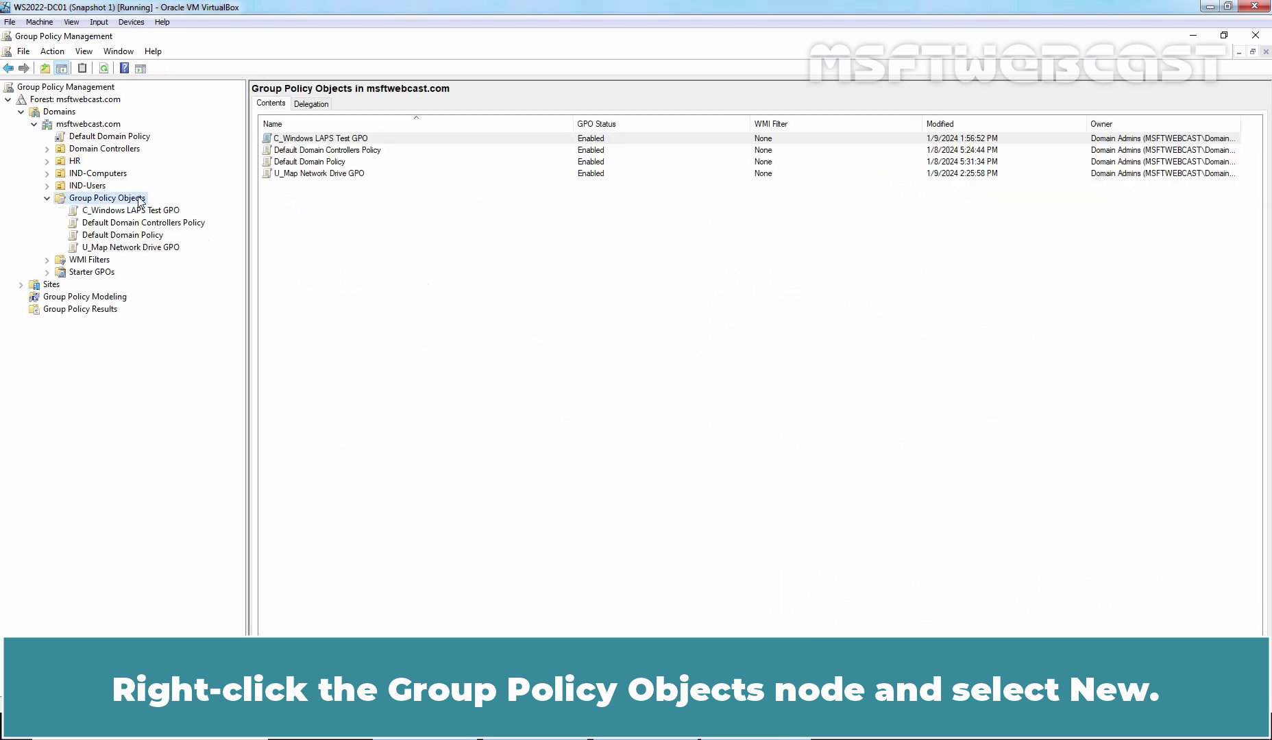
{"action": "right_click", "coordinate": [139, 200]}
{"action": "left_click", "coordinate": [169, 205]}
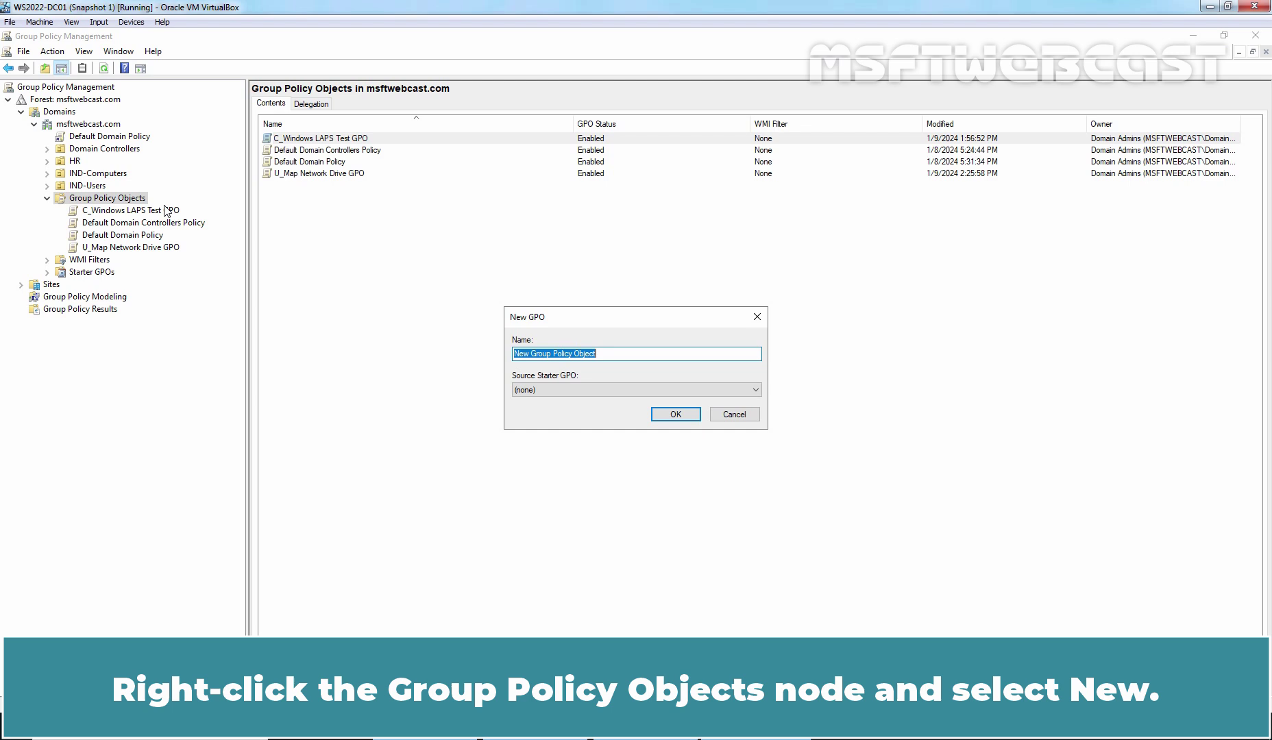
{"action": "type", "text": "U"}
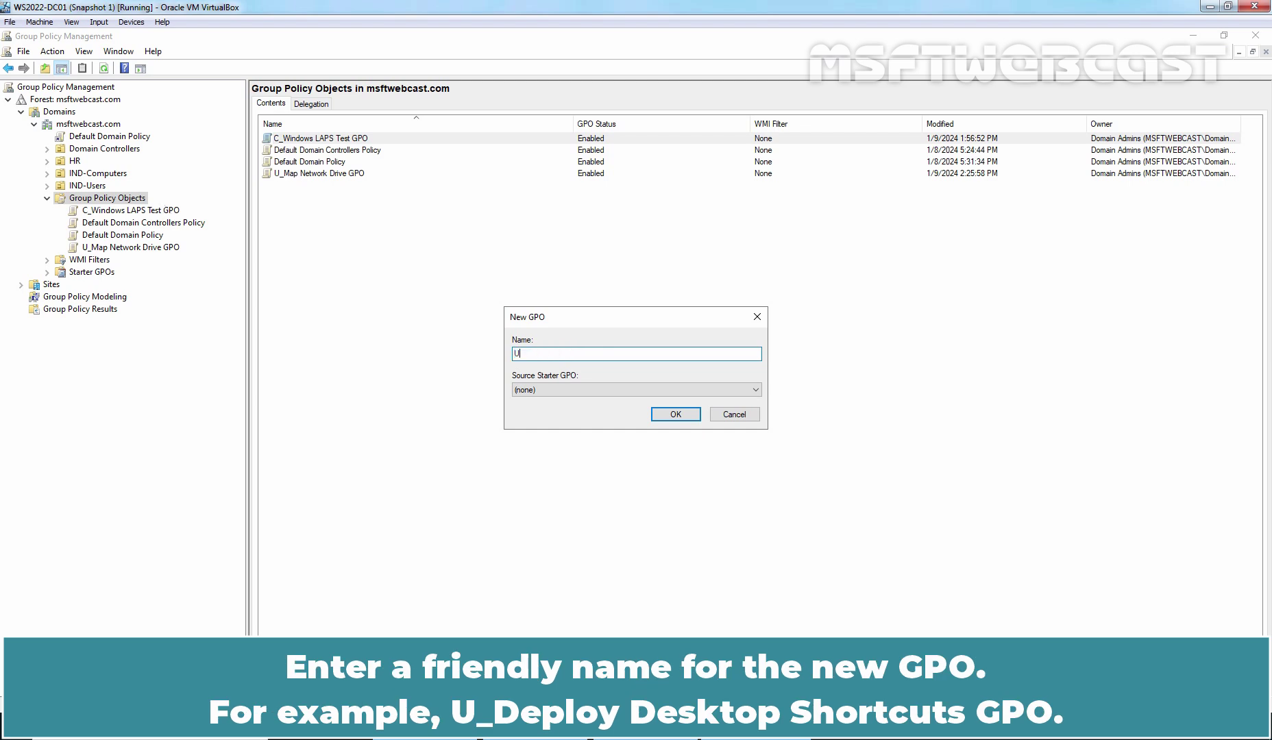
{"action": "type", "text": "_Deploy Desktop Shortcuts GPO"}
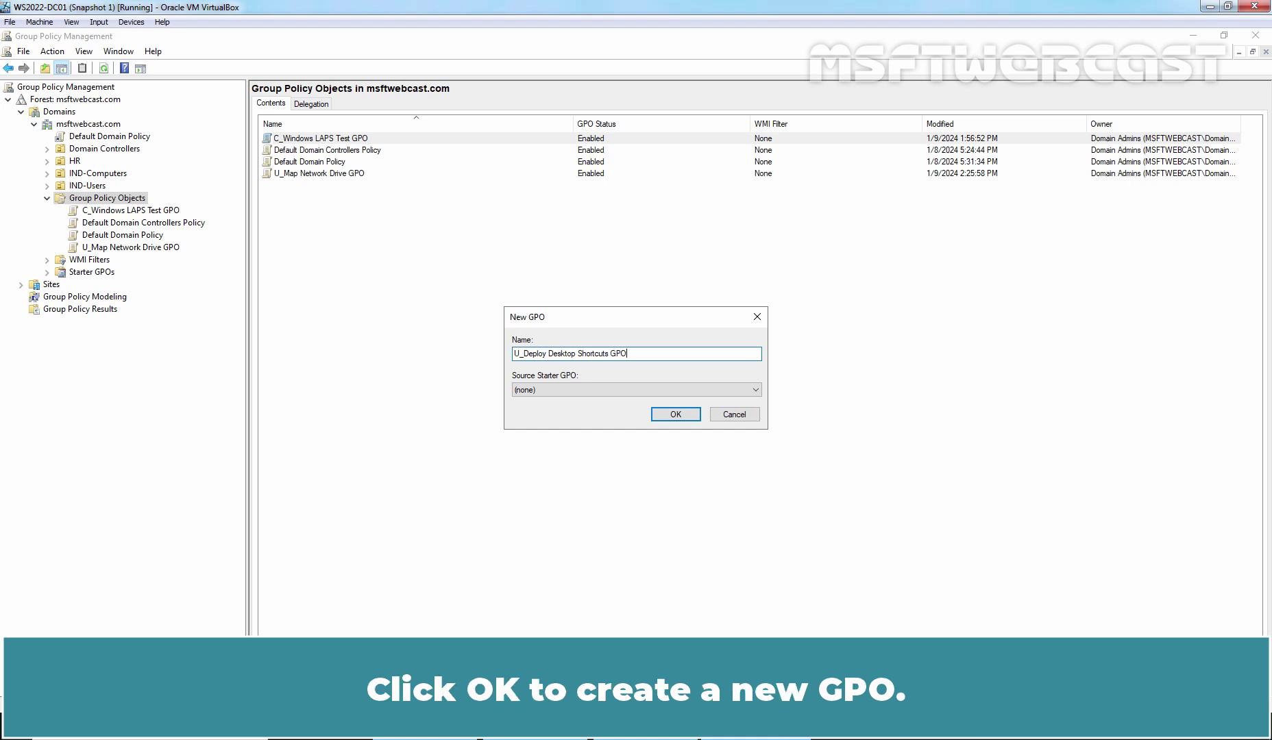
{"action": "left_click", "coordinate": [676, 414]}
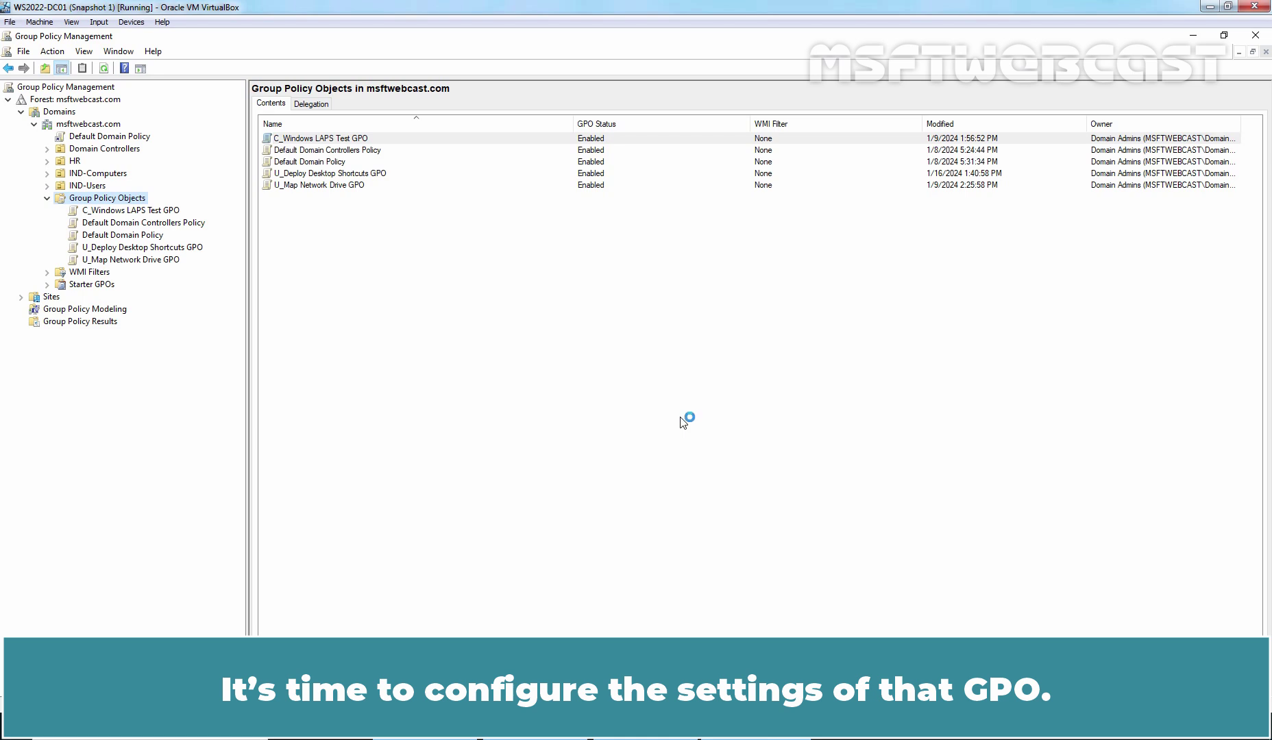
- Edit the GPO in a maximized editor at User Configuration > Preferences > Windows Settings > Shortcuts
{"action": "right_click", "coordinate": [147, 248]}
{"action": "left_click", "coordinate": [168, 256]}
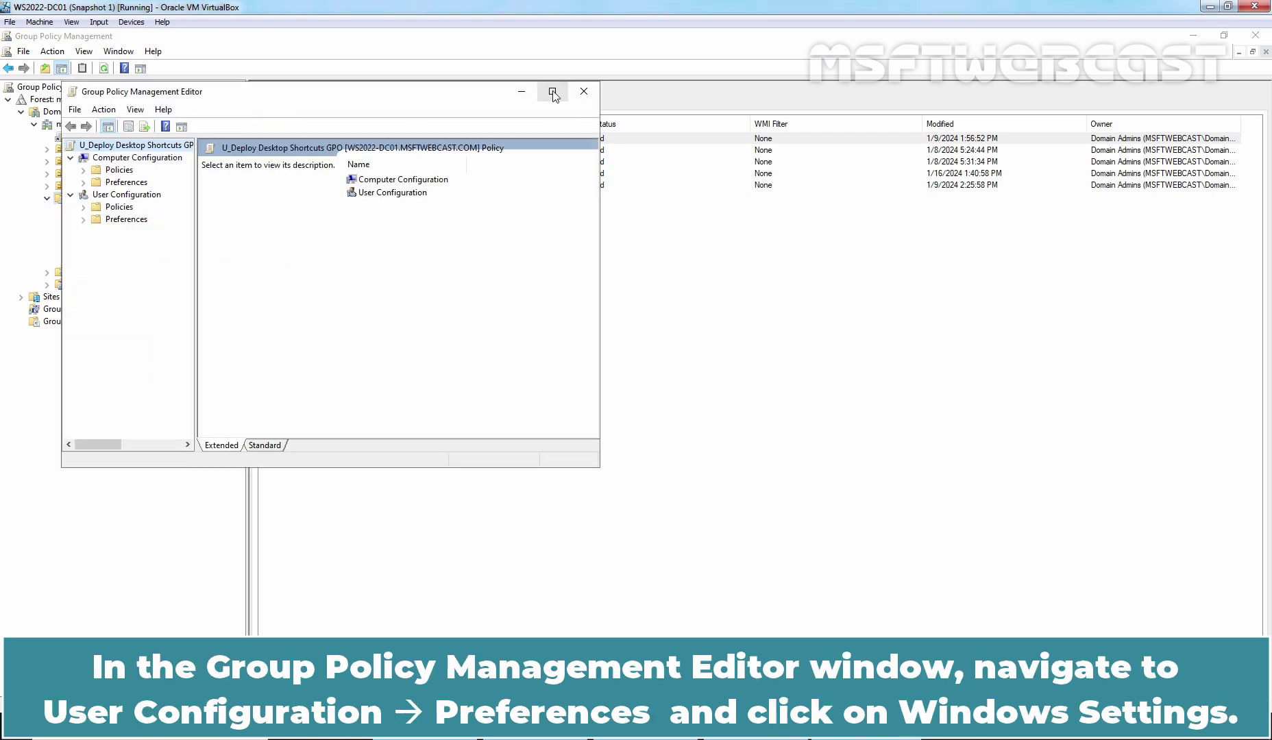
{"action": "left_click", "coordinate": [552, 91]}
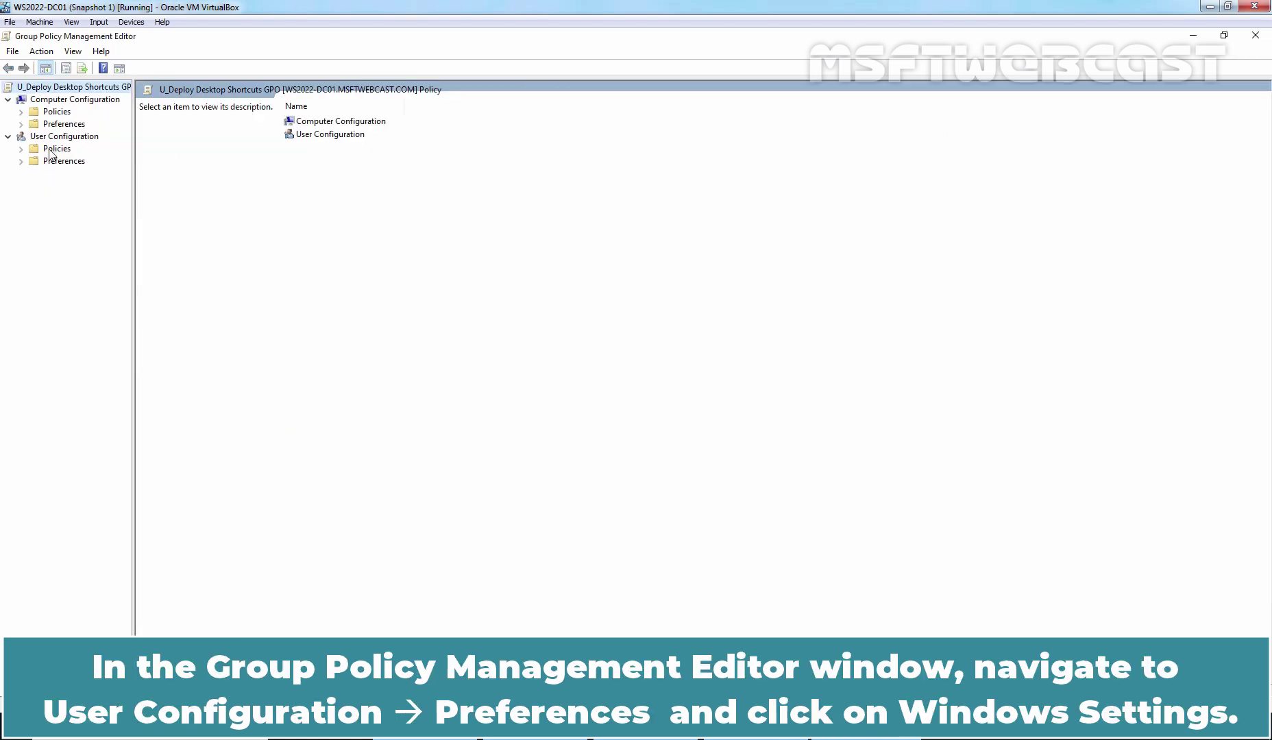
{"action": "left_click", "coordinate": [72, 138]}
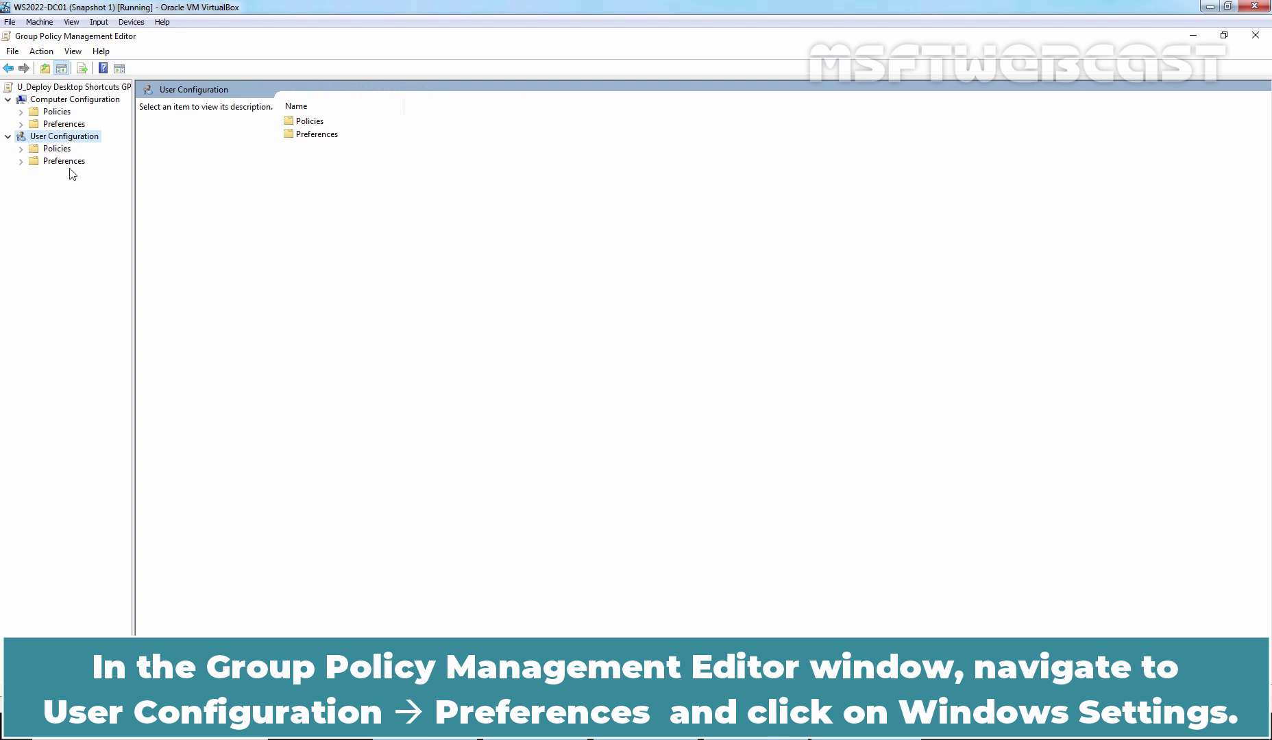
{"action": "double_click", "coordinate": [71, 162]}
{"action": "double_click", "coordinate": [88, 175]}
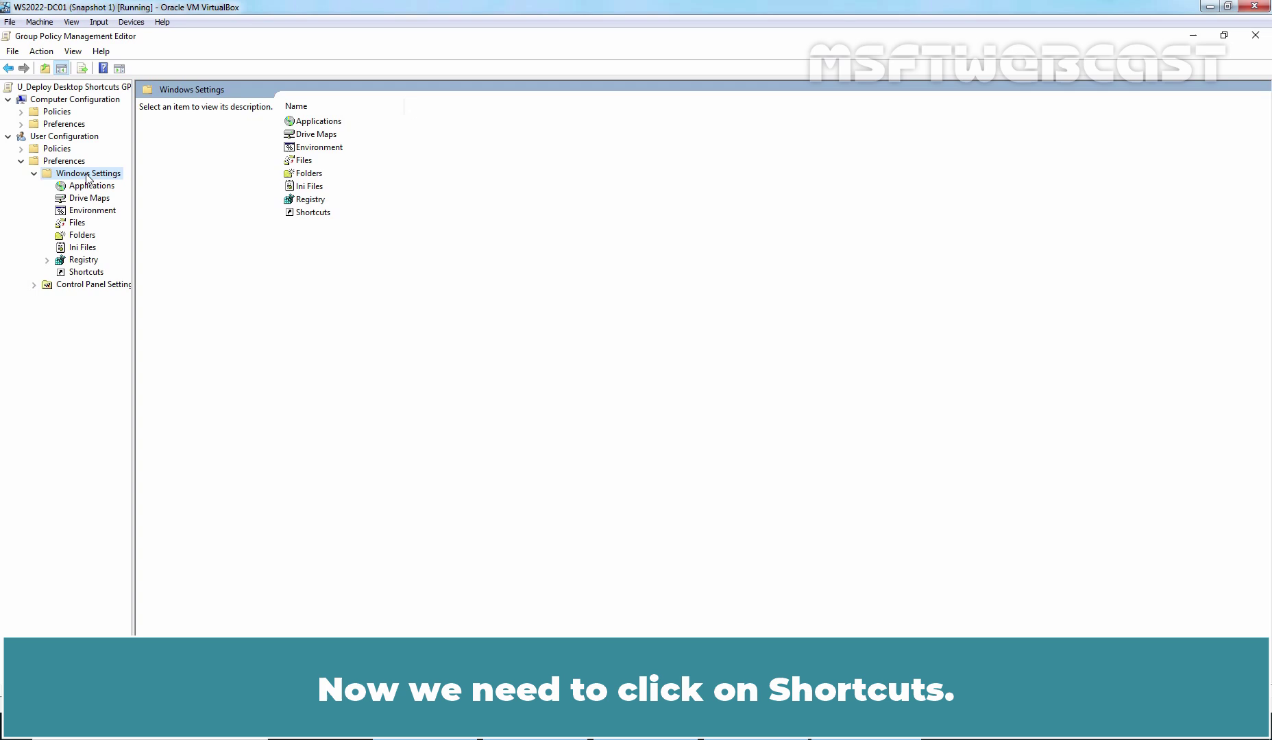
{"action": "left_click", "coordinate": [84, 275]}
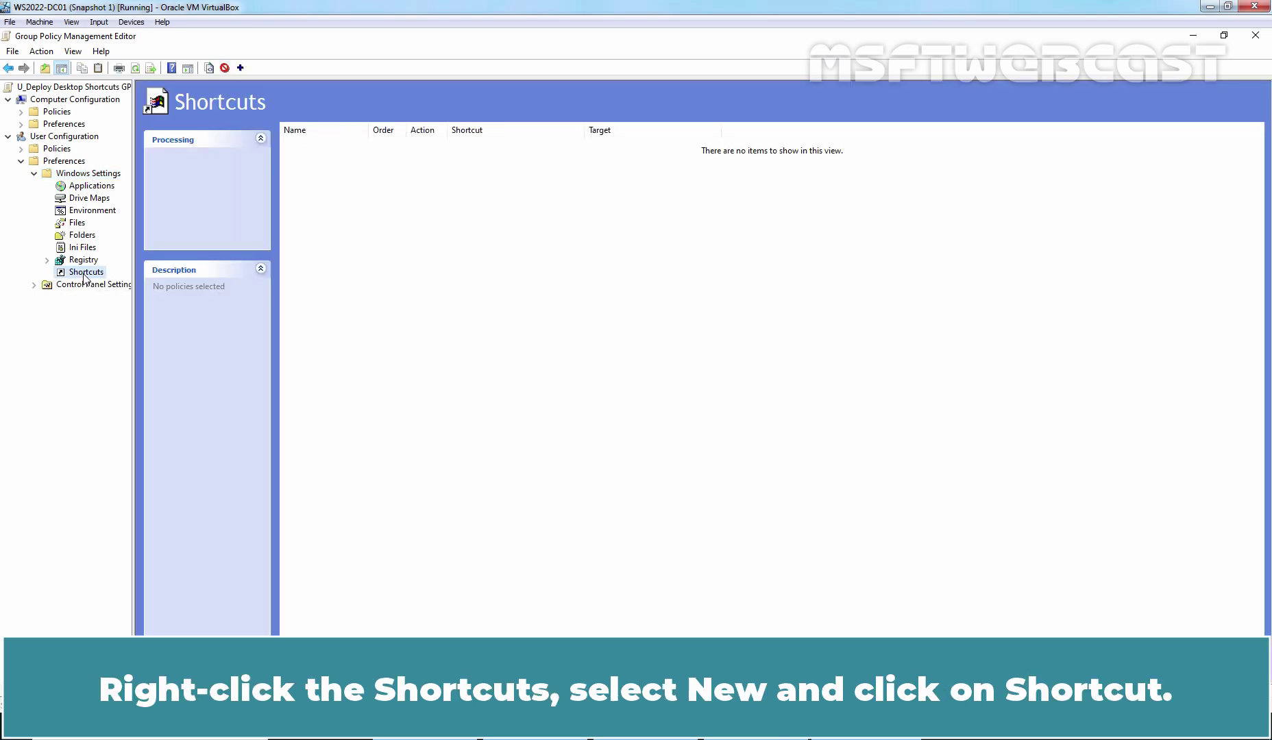
{"action": "right_click", "coordinate": [84, 275]}
- Create a new shortcut named 'MSFT WEBCAST' with target type URL, located on the Desktop
{"action": "mouse_move", "coordinate": [106, 287]}
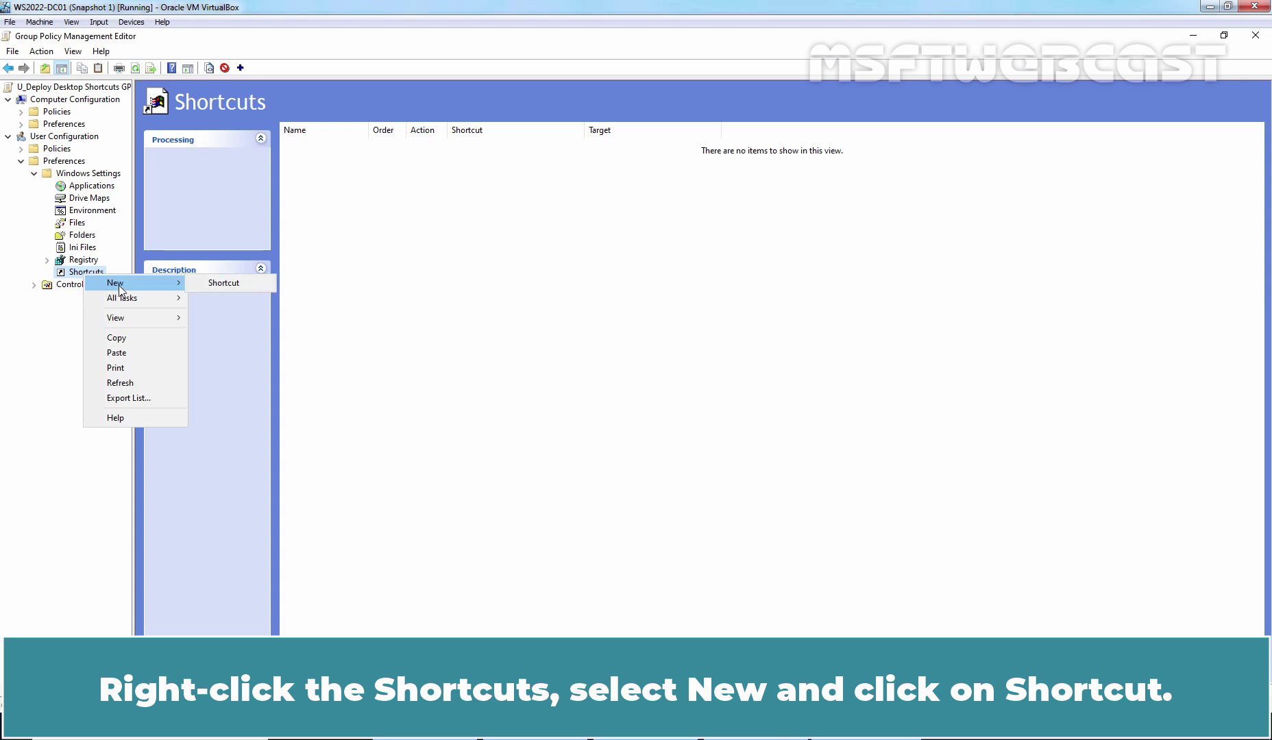
{"action": "left_click", "coordinate": [245, 287]}
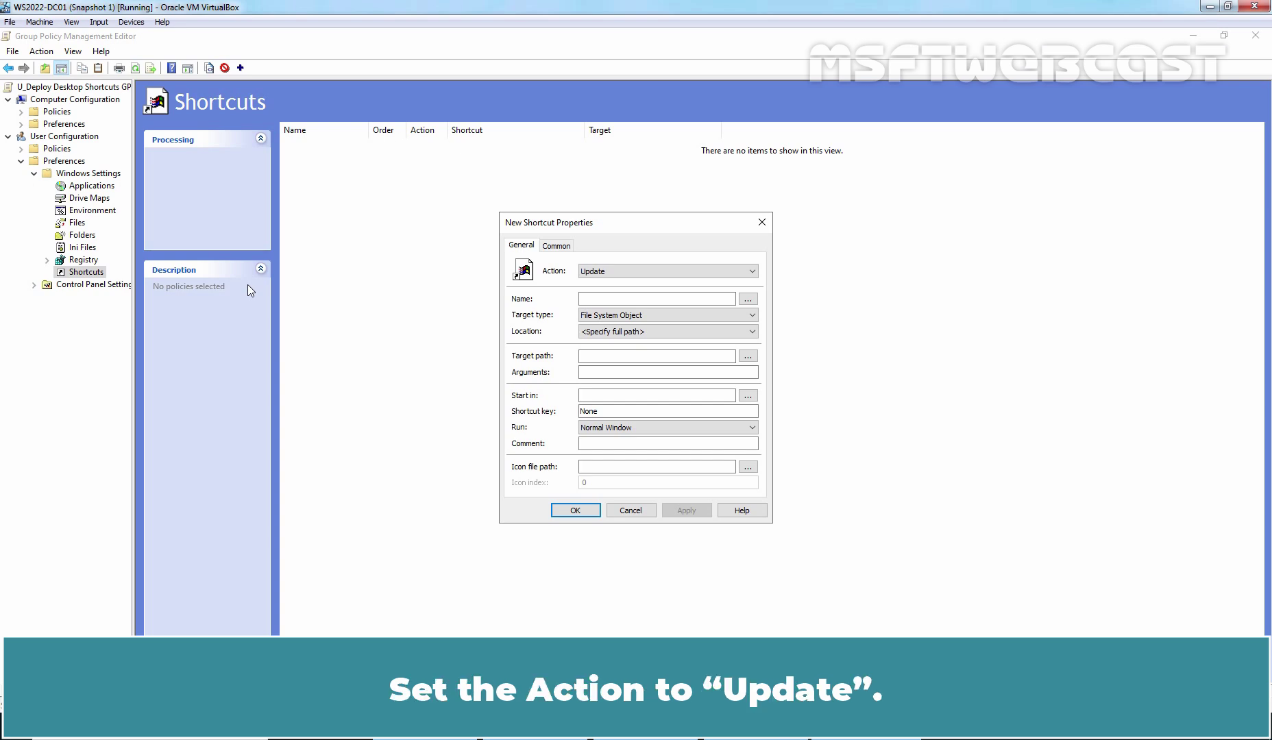
{"action": "left_click", "coordinate": [662, 299]}
{"action": "type", "text": "MSFT WEBCAST"}
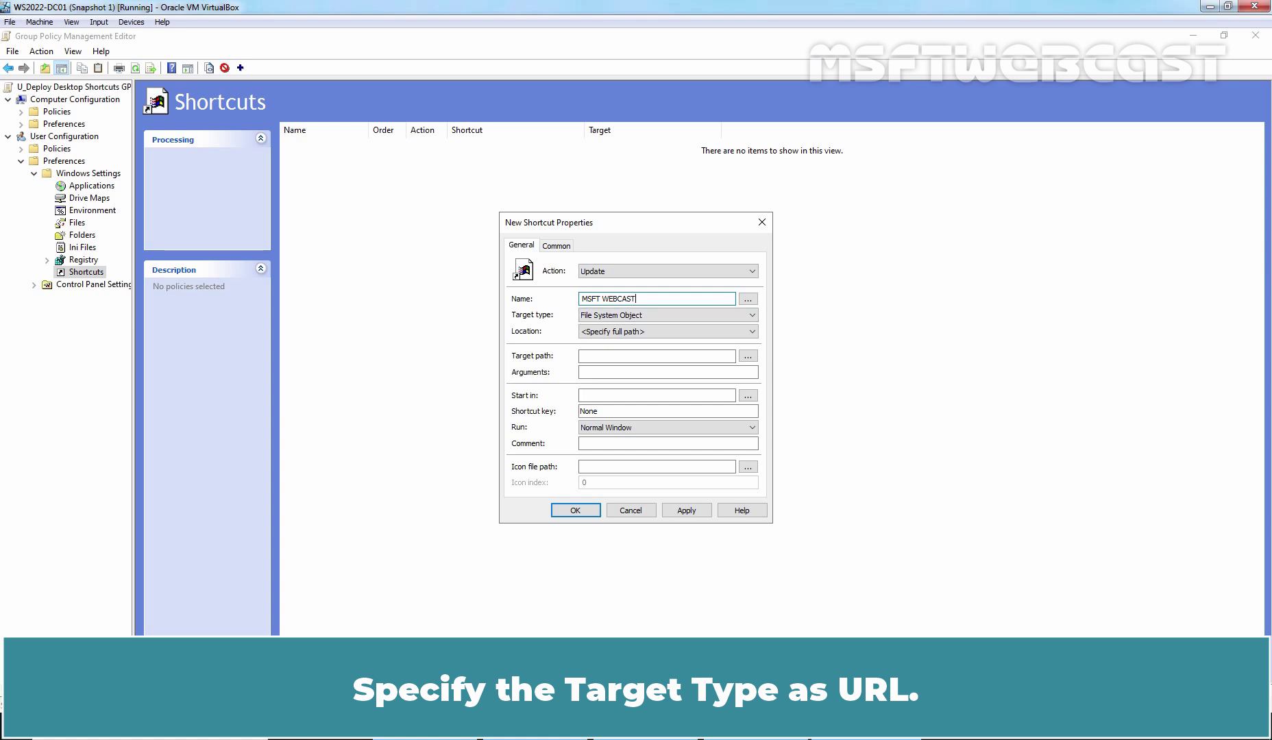
{"action": "left_click", "coordinate": [662, 316]}
{"action": "left_click", "coordinate": [603, 338]}
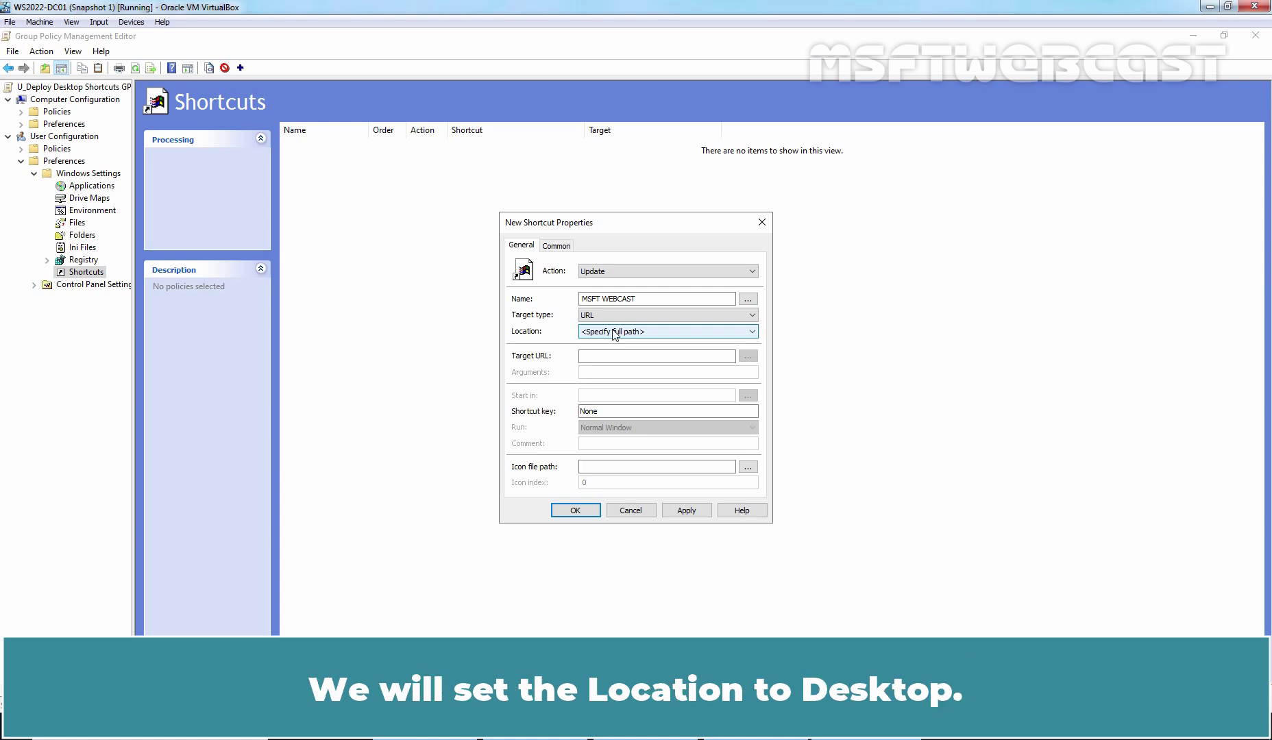
{"action": "left_click", "coordinate": [603, 336]}
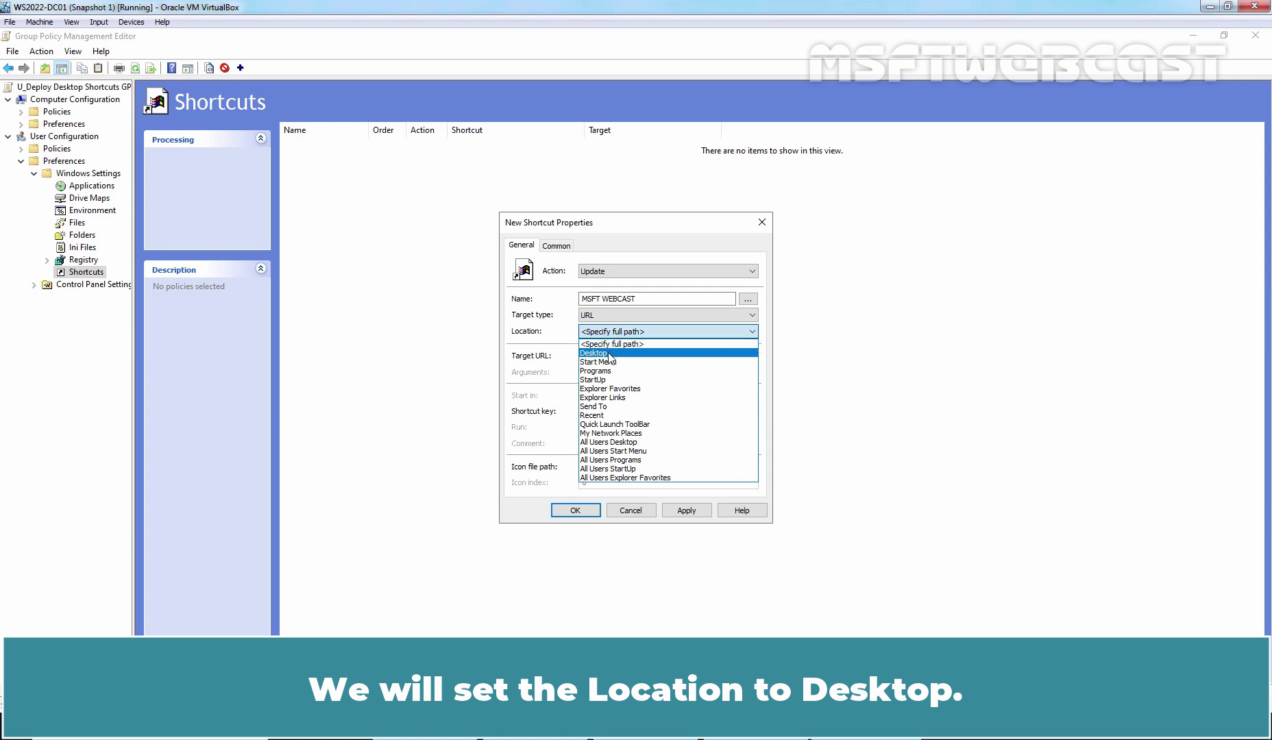
{"action": "left_click", "coordinate": [610, 353]}
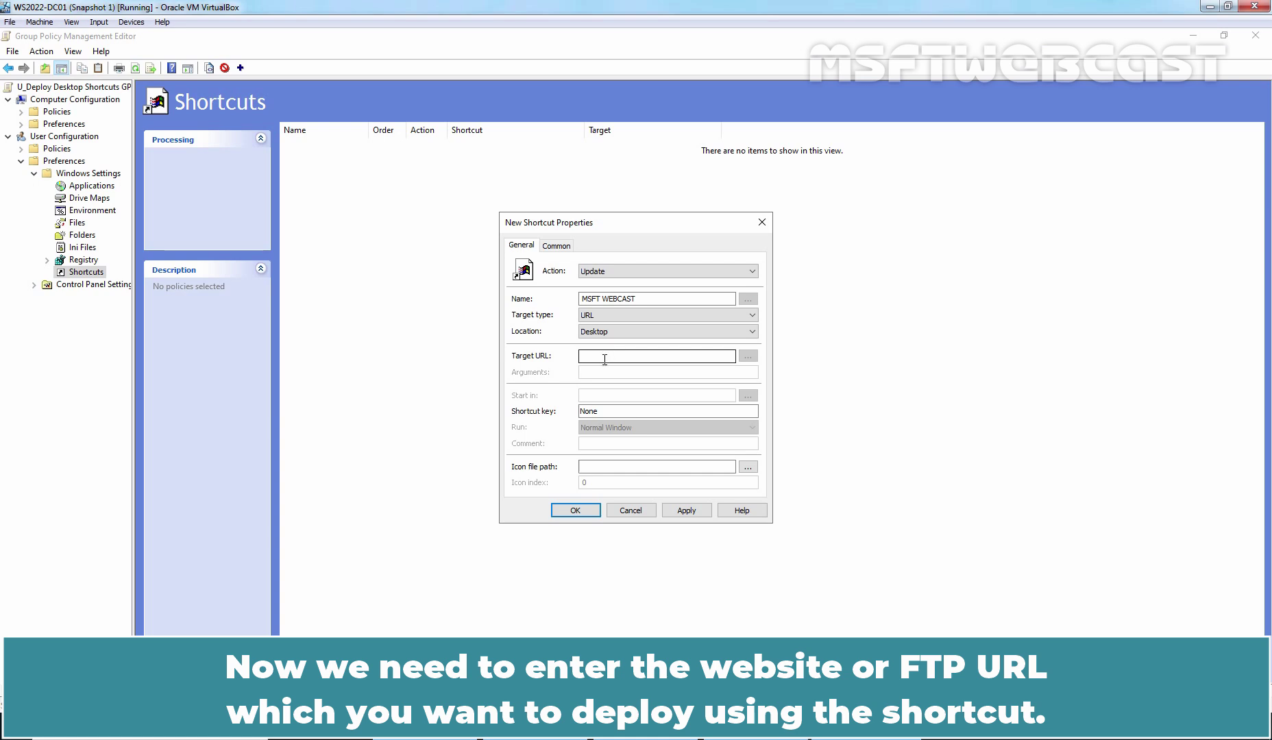
{"action": "left_click", "coordinate": [605, 360]}
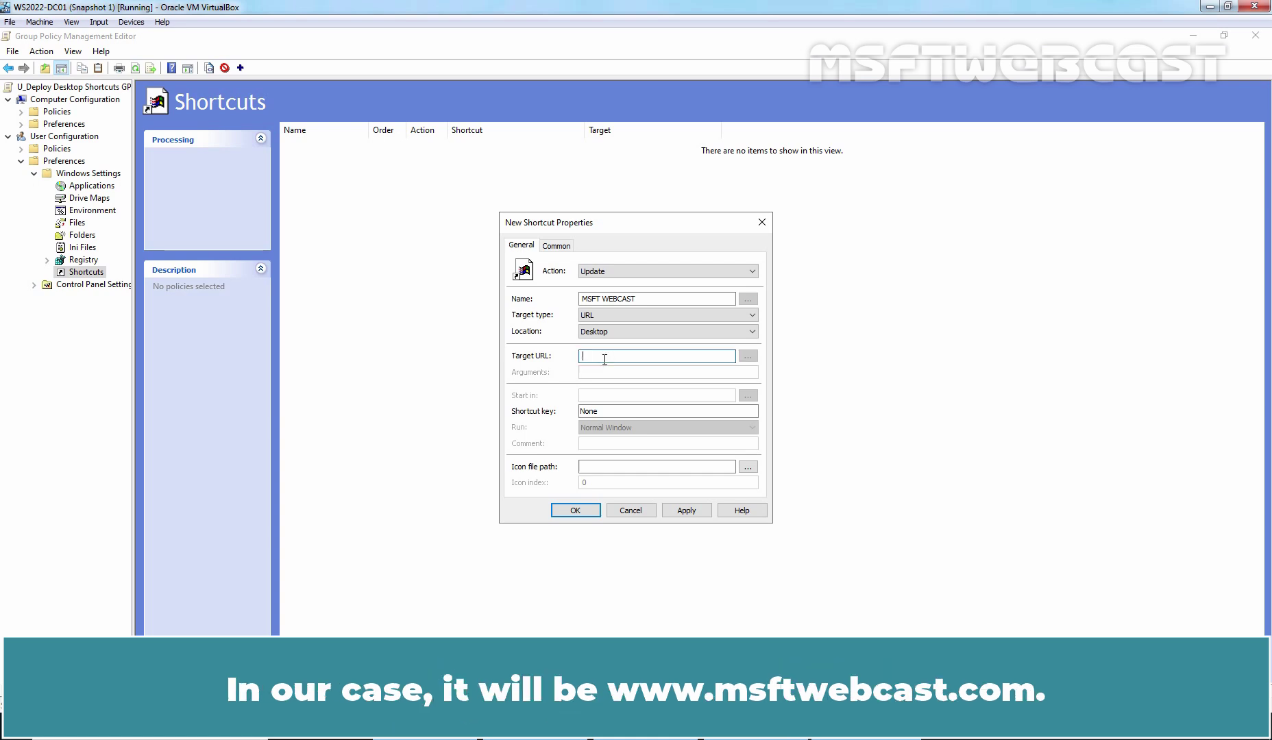
{"action": "type", "text": "www.msftwebcast.com"}
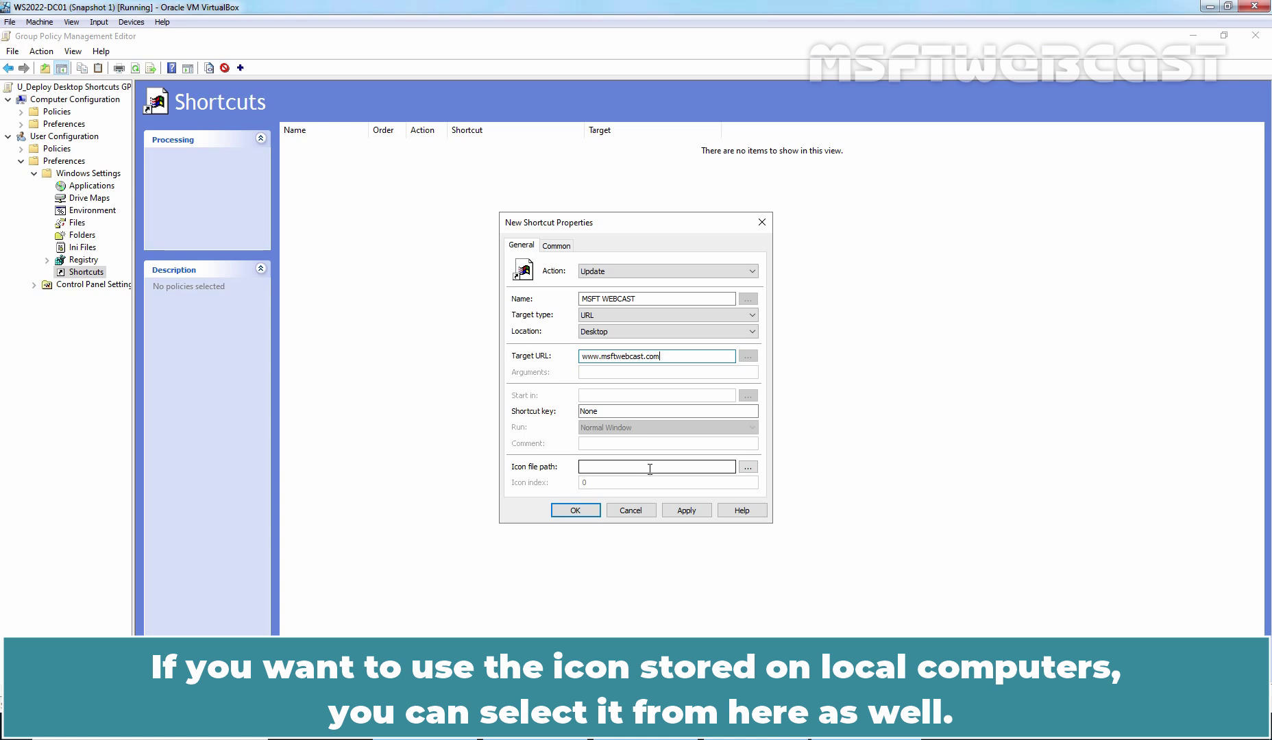
{"action": "left_click", "coordinate": [748, 467]}
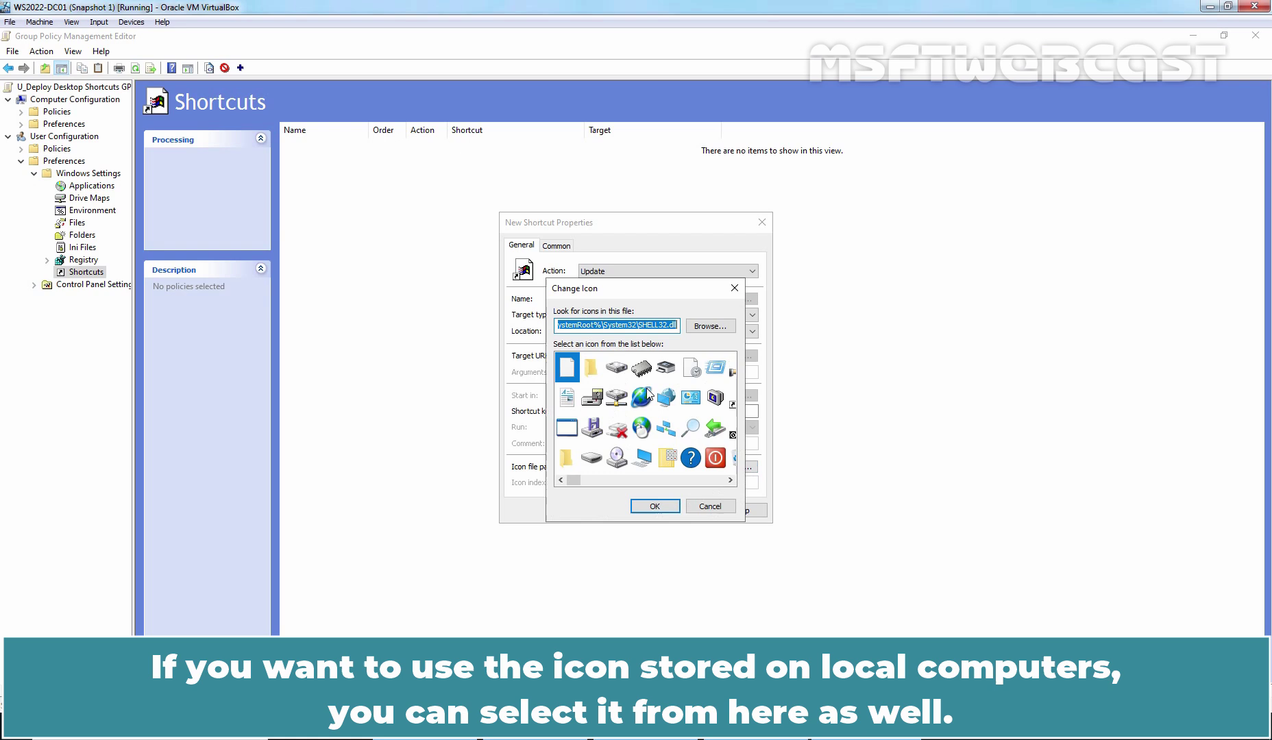
{"action": "left_click", "coordinate": [708, 509]}
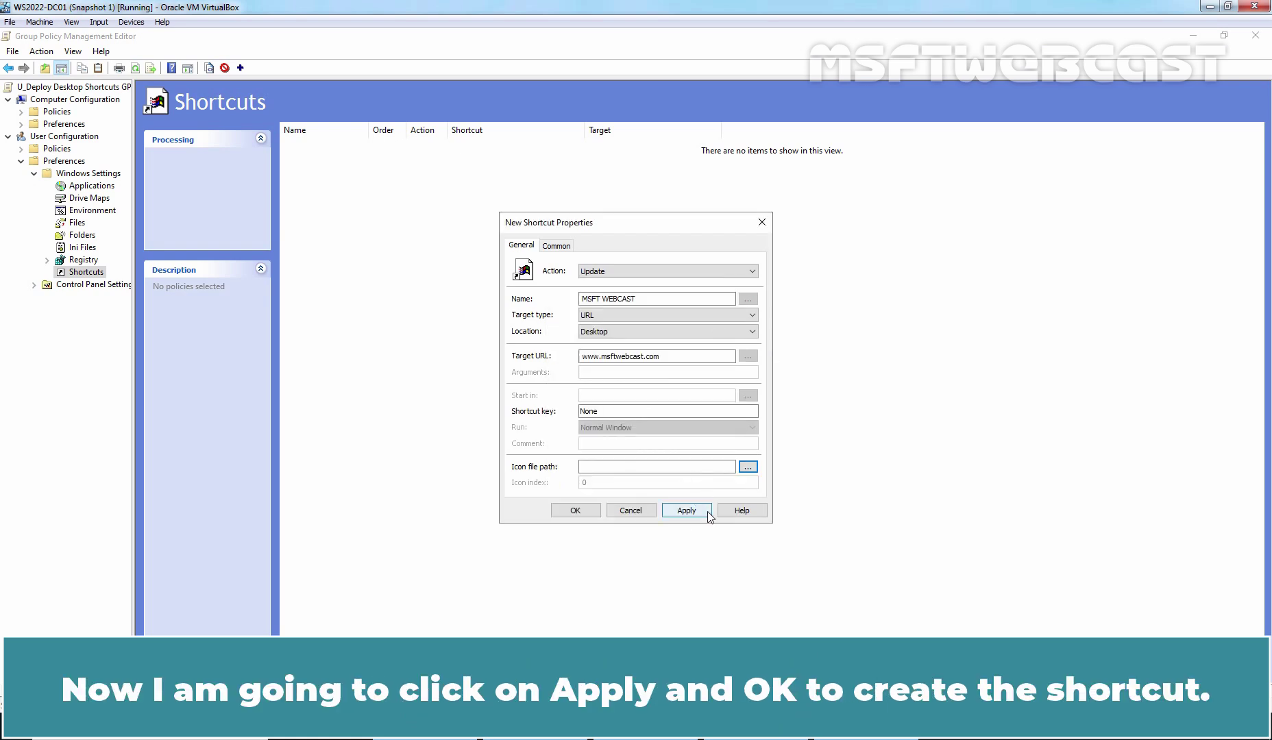
- Save the MSFT WEBCAST shortcut, then start a second shortcut 'Access HR Data' on the Desktop
{"action": "left_click", "coordinate": [689, 511]}
{"action": "left_click", "coordinate": [574, 512]}
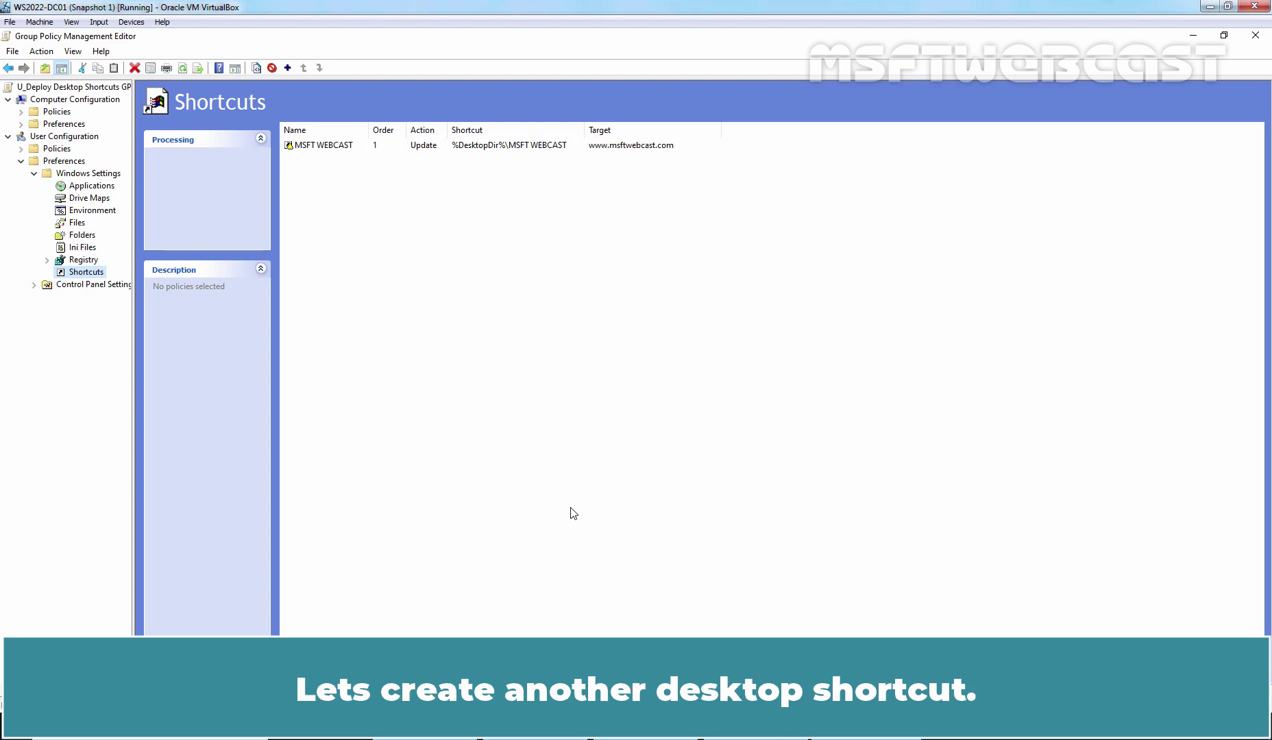
{"action": "right_click", "coordinate": [82, 271]}
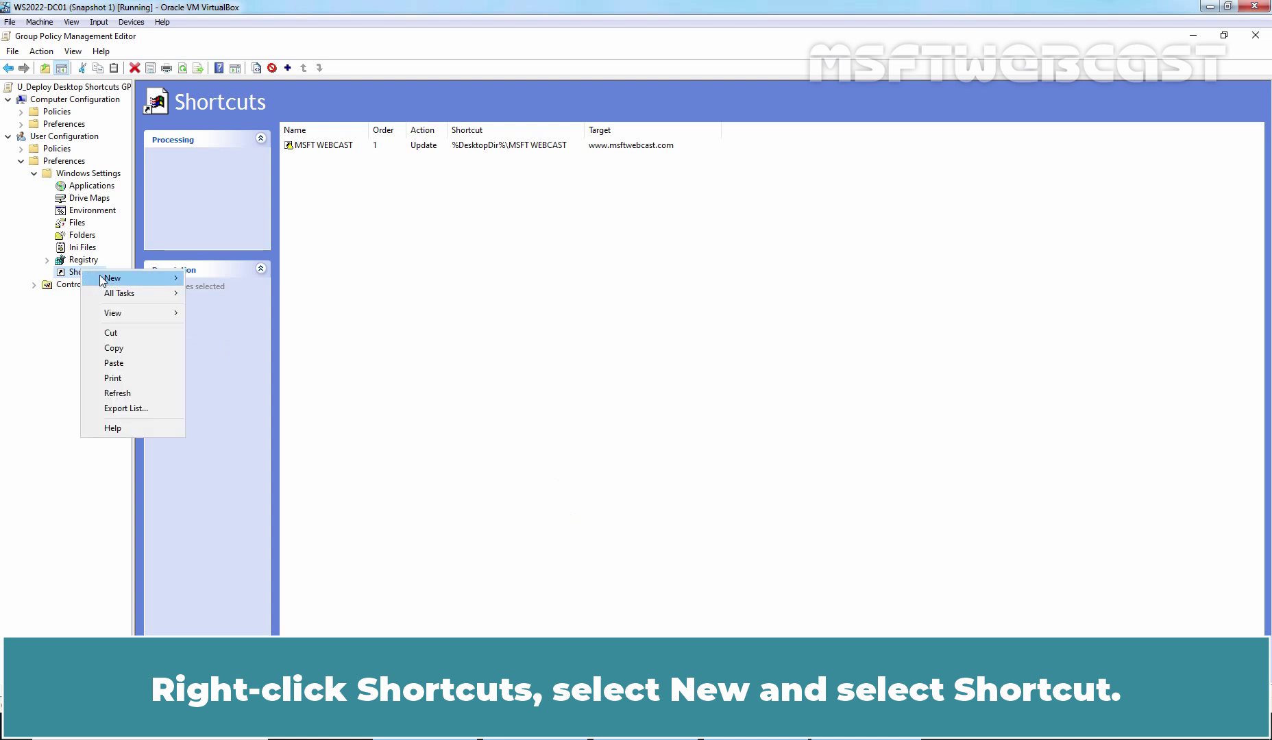
{"action": "mouse_move", "coordinate": [111, 280]}
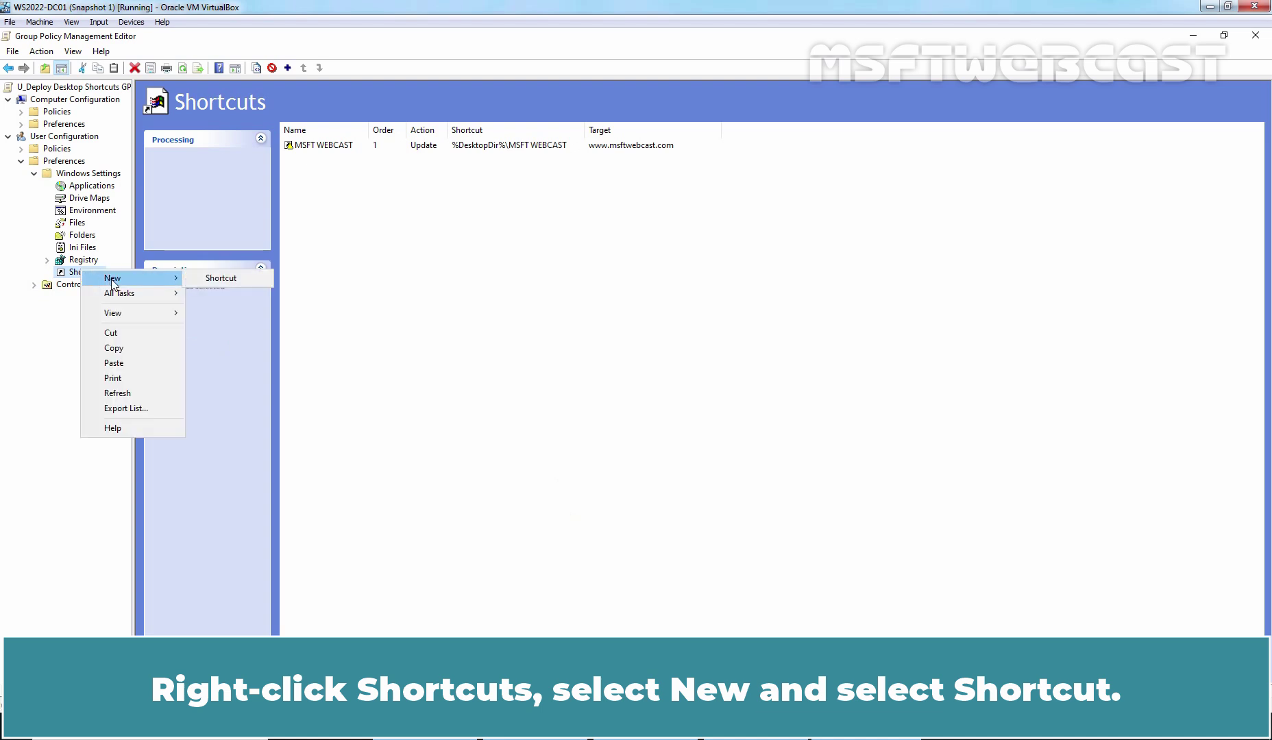
{"action": "left_click", "coordinate": [230, 278]}
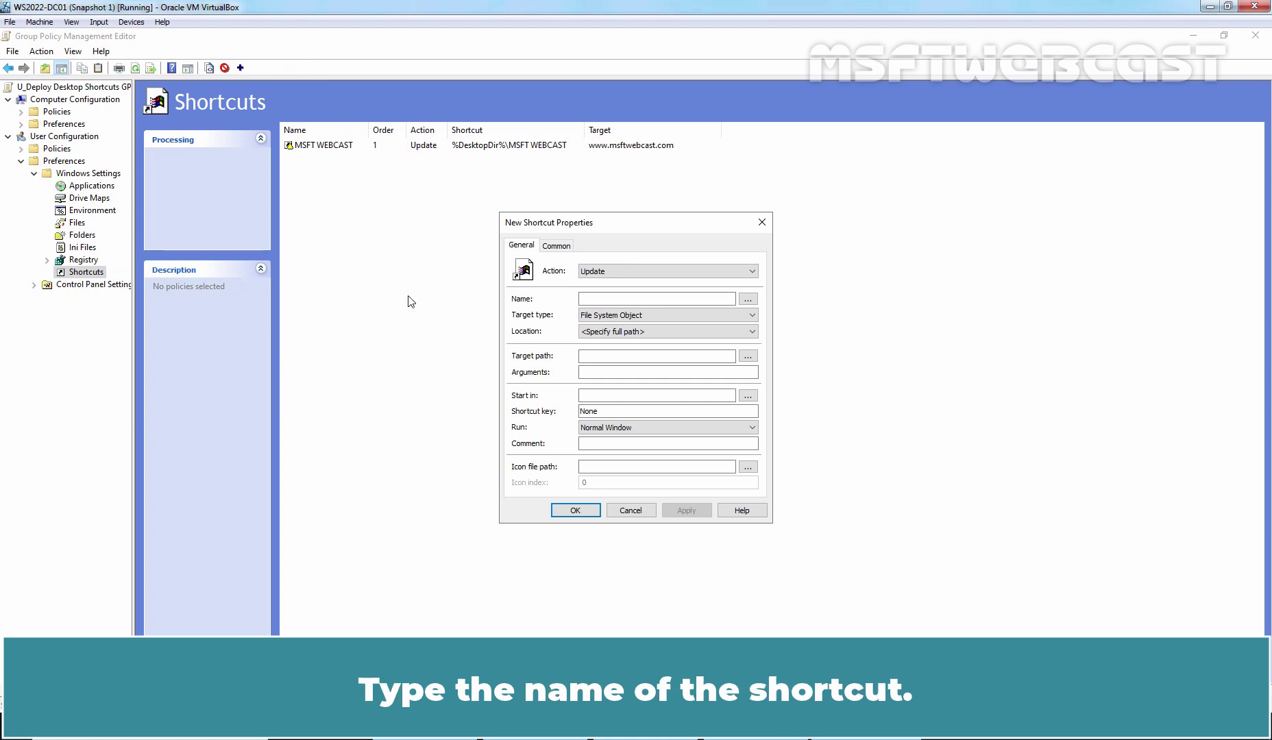
{"action": "left_click", "coordinate": [607, 298]}
{"action": "type", "text": "Access HR Data"}
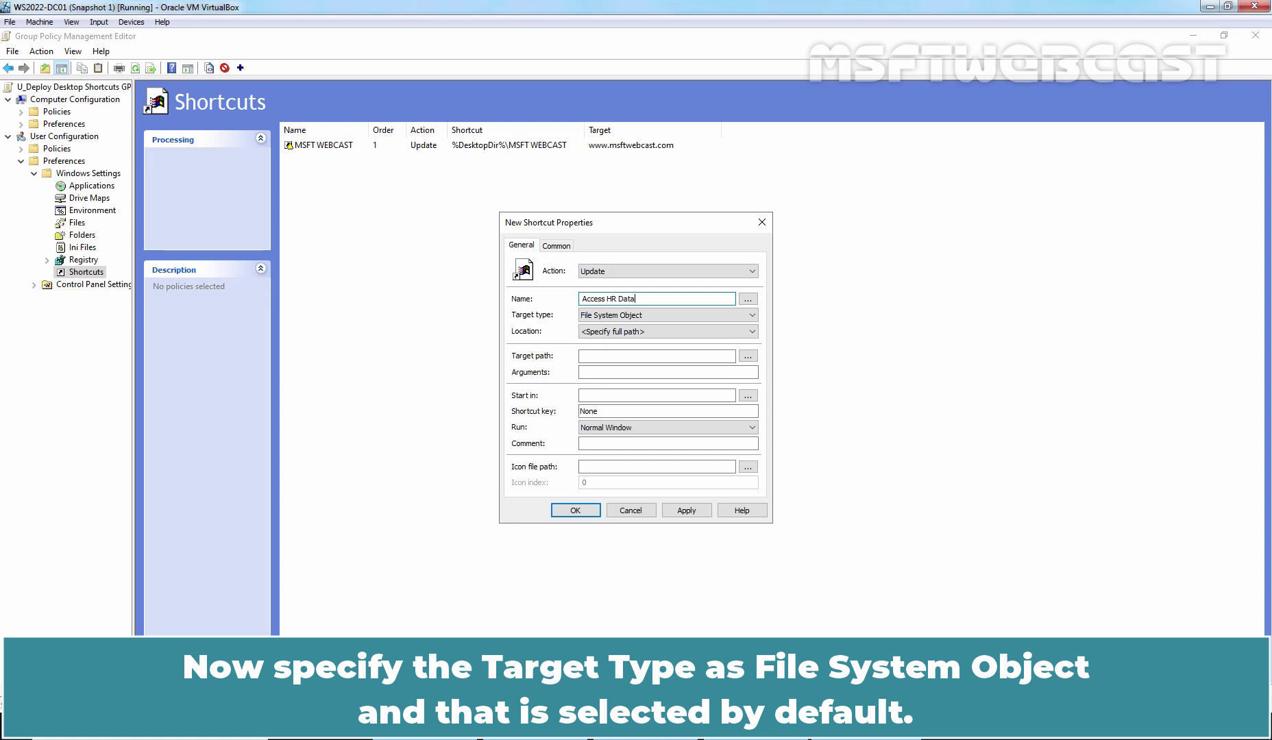
{"action": "left_click", "coordinate": [621, 332]}
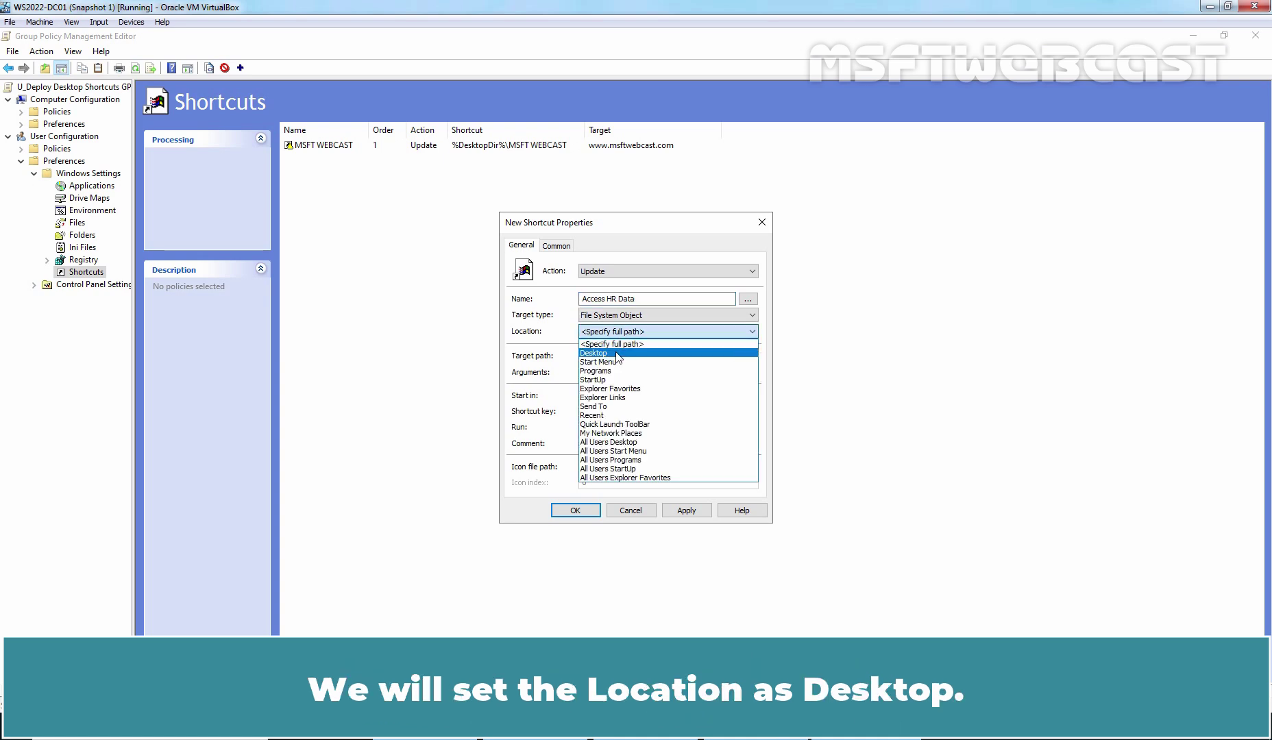
{"action": "left_click", "coordinate": [617, 354]}
{"action": "left_click", "coordinate": [616, 331]}
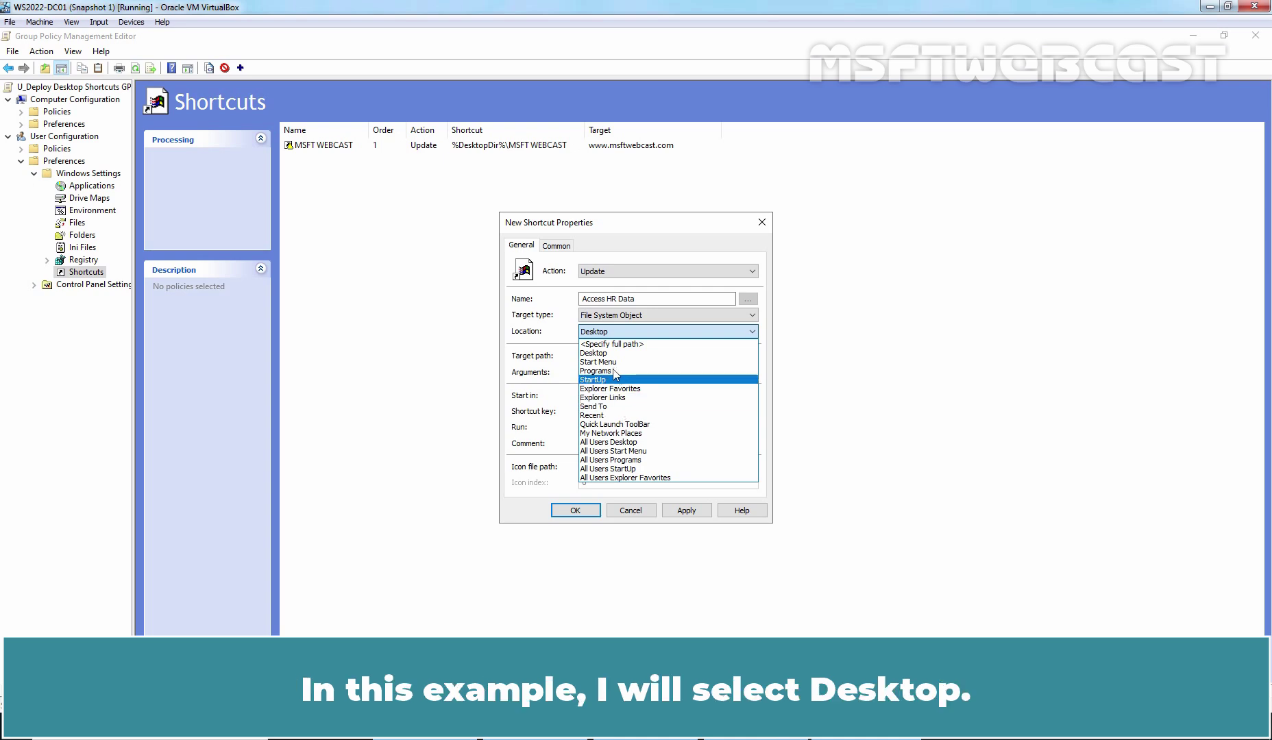
{"action": "left_click", "coordinate": [596, 353]}
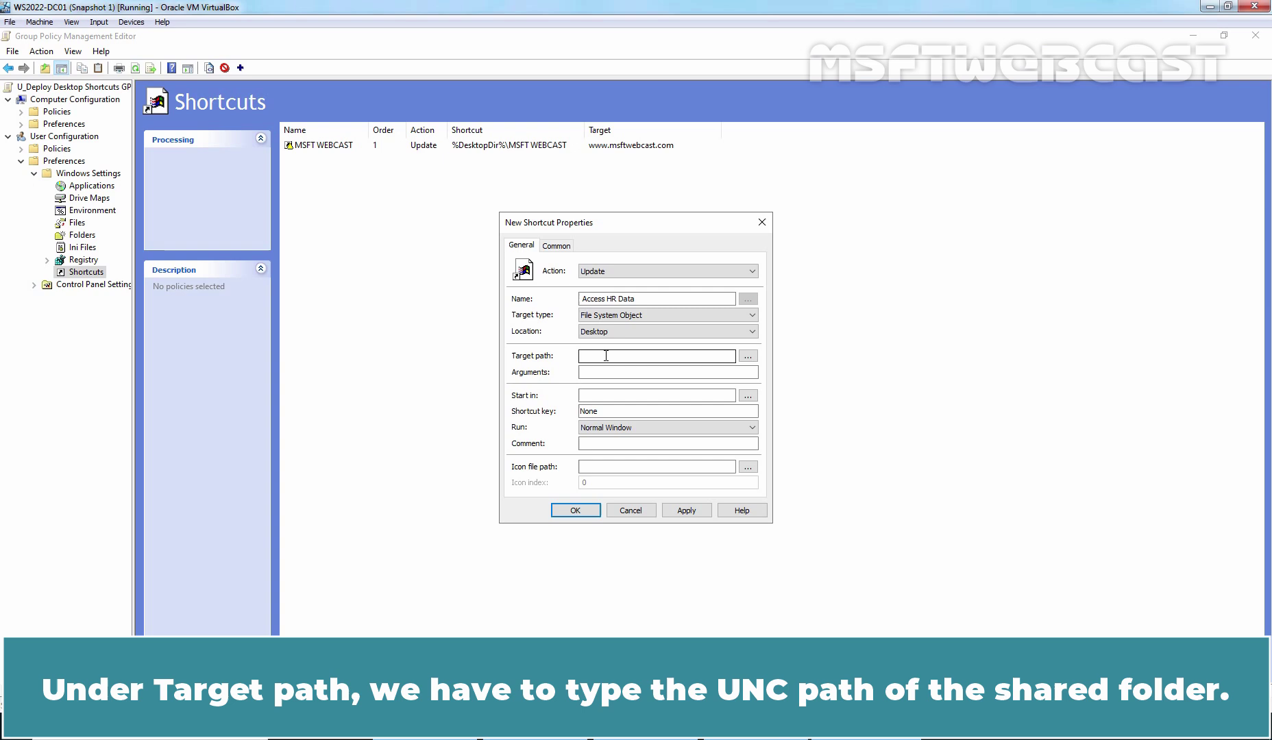
- Set the Access HR Data target path to \\WS2022-DC01\HR_Data, verify it against the share list, and save
{"action": "left_click", "coordinate": [606, 355]}
{"action": "type", "text": "\\\\WS2022-DC01\\HR_Data"}
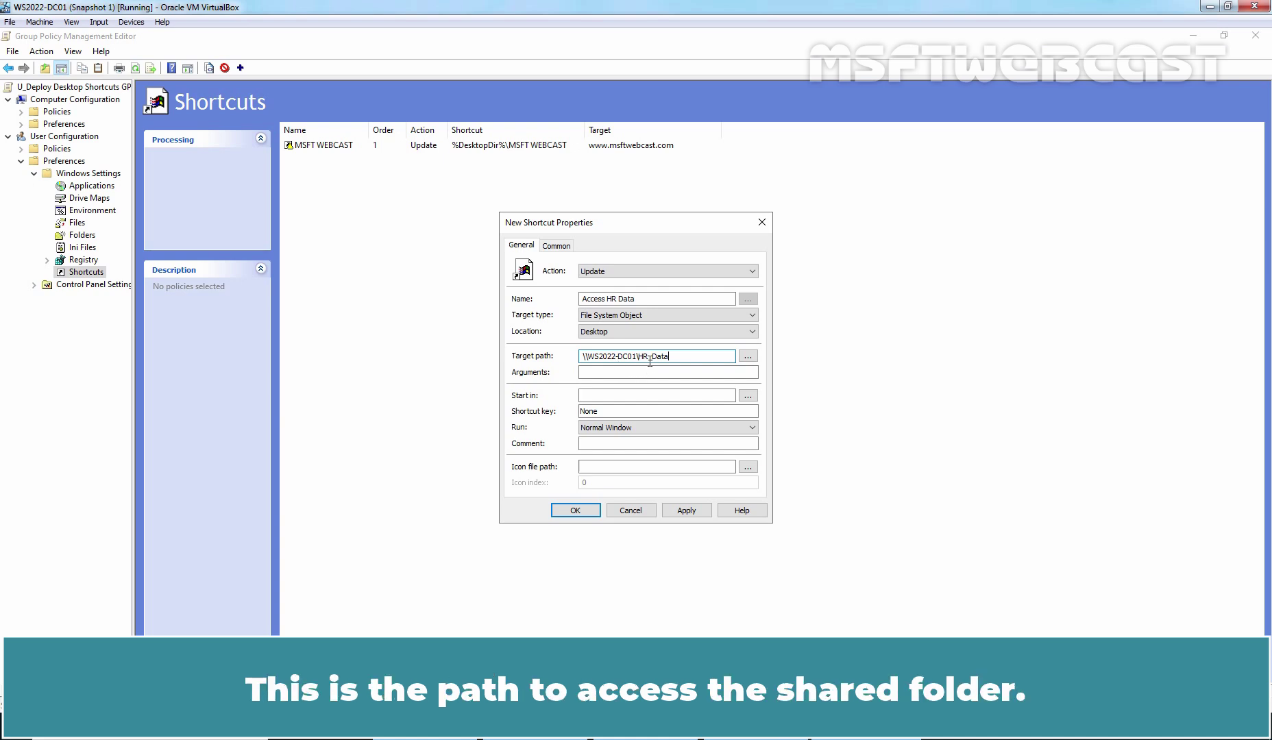
{"action": "key", "text": "alt+Tab"}
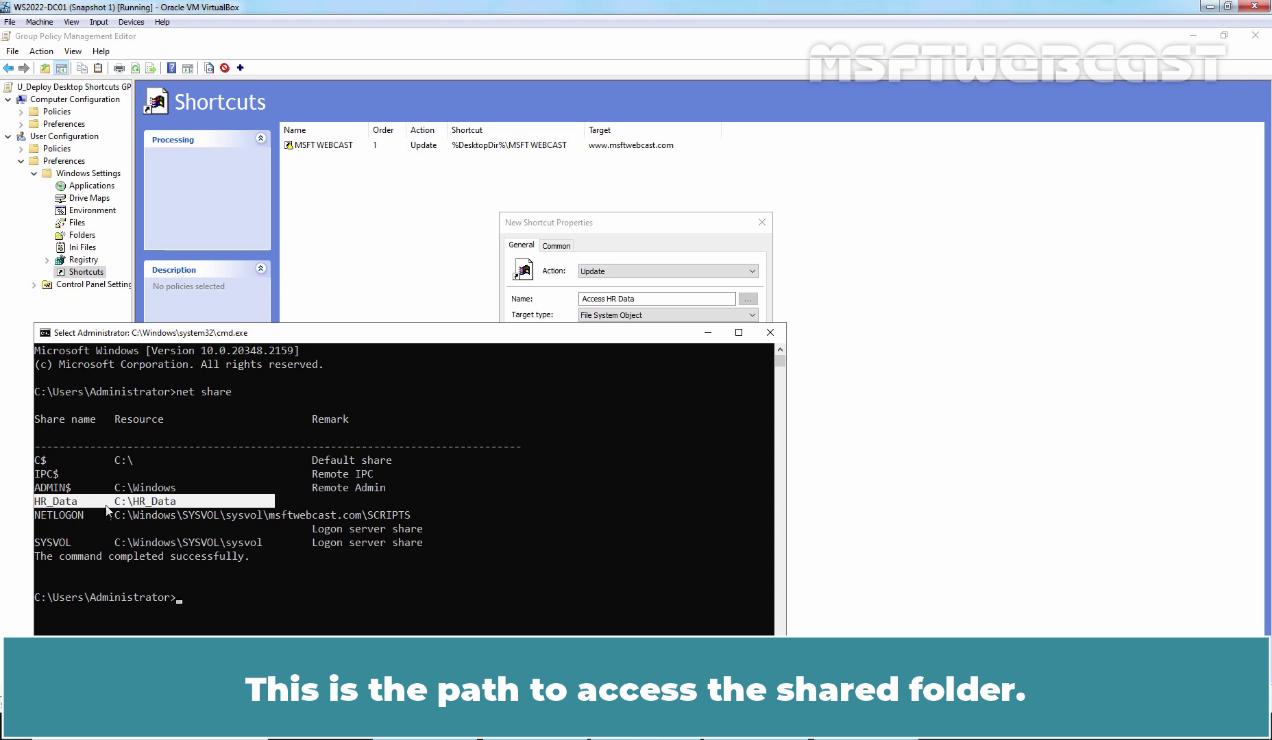
{"action": "left_click", "coordinate": [709, 334]}
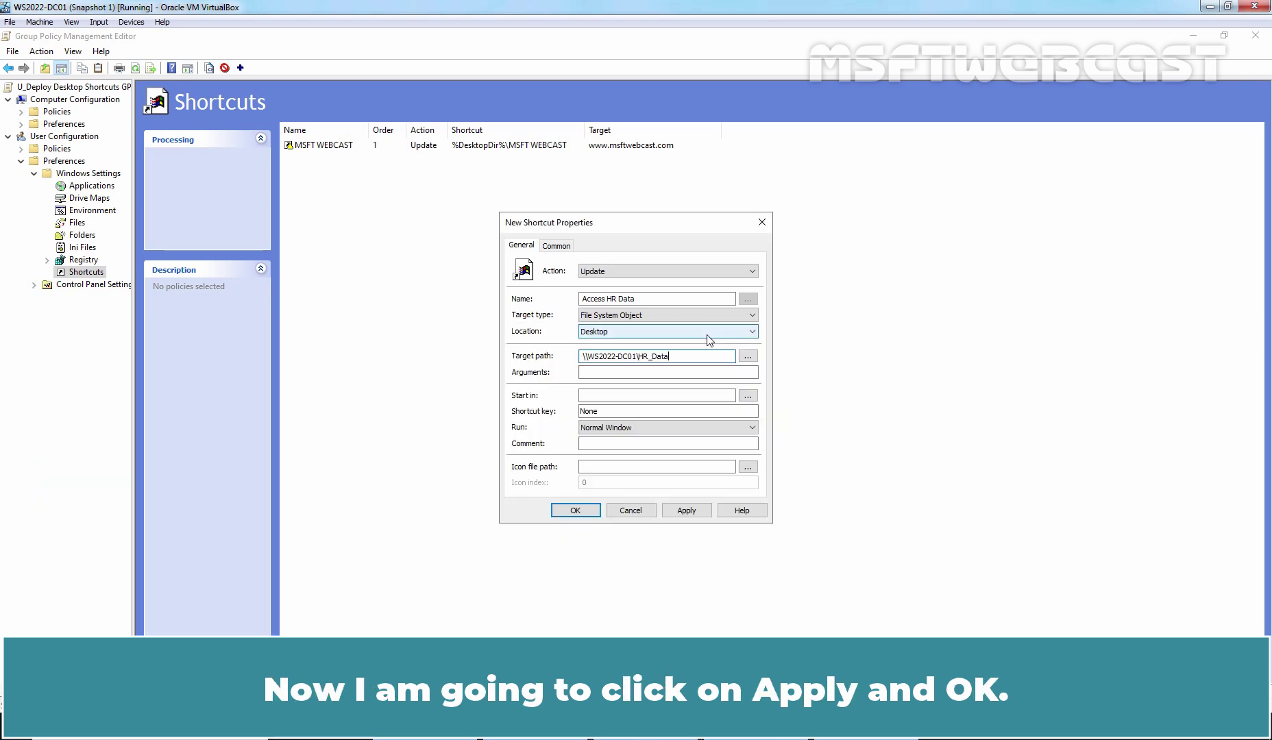
{"action": "left_click", "coordinate": [687, 513]}
{"action": "left_click", "coordinate": [574, 510]}
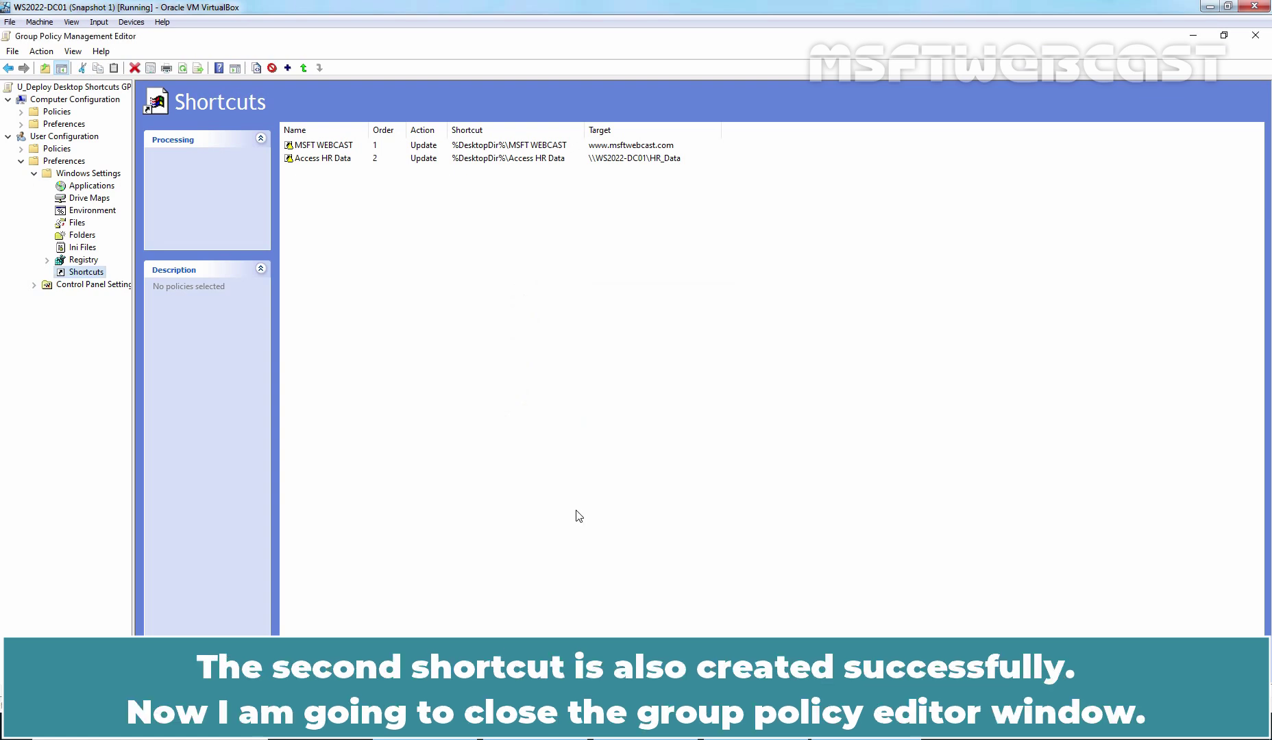
- Close the editor and link U_Deploy Desktop Shortcuts GPO to the HR OU
{"action": "left_click", "coordinate": [1257, 36]}
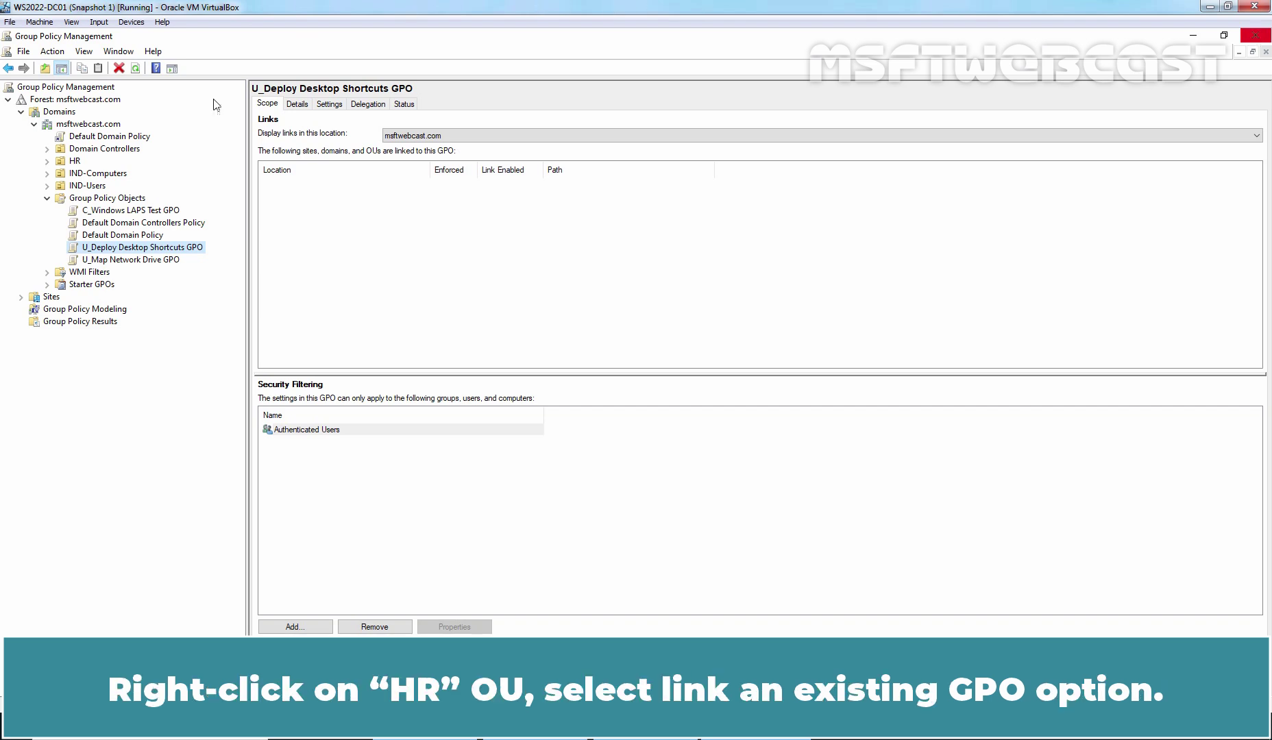
{"action": "double_click", "coordinate": [74, 161]}
{"action": "right_click", "coordinate": [78, 166]}
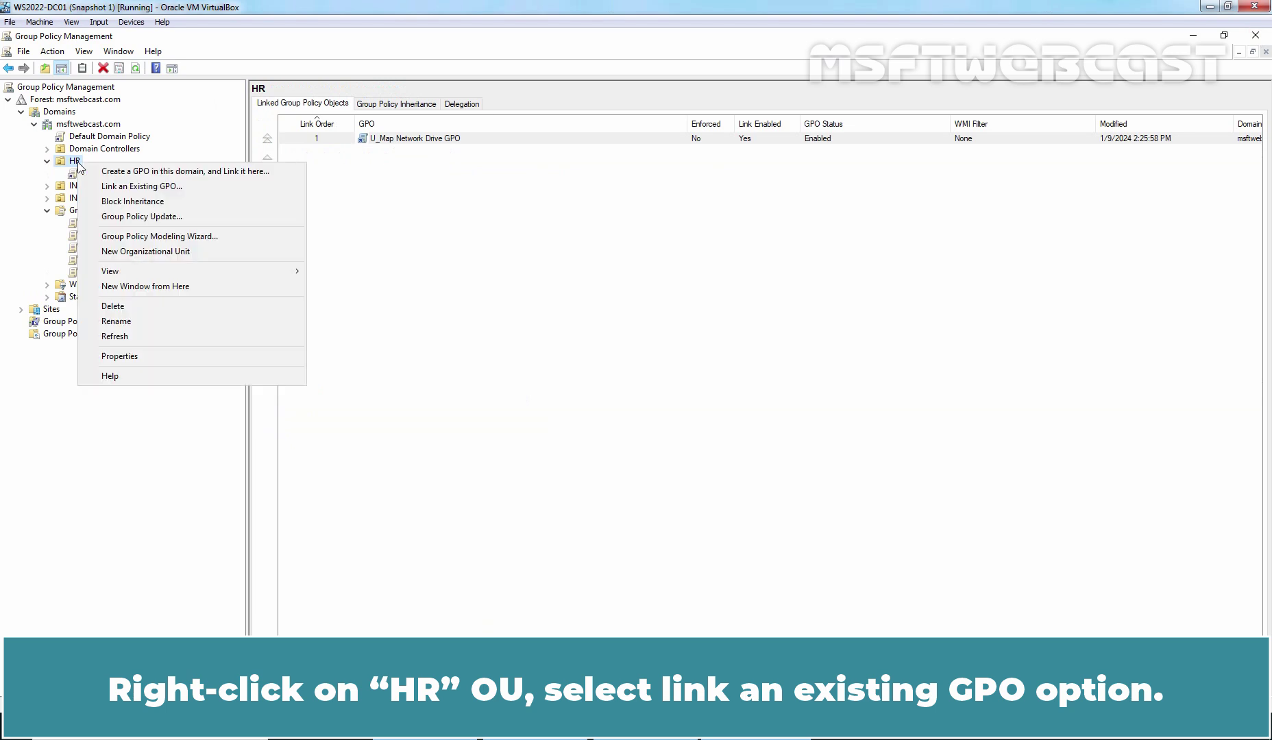
{"action": "left_click", "coordinate": [200, 185]}
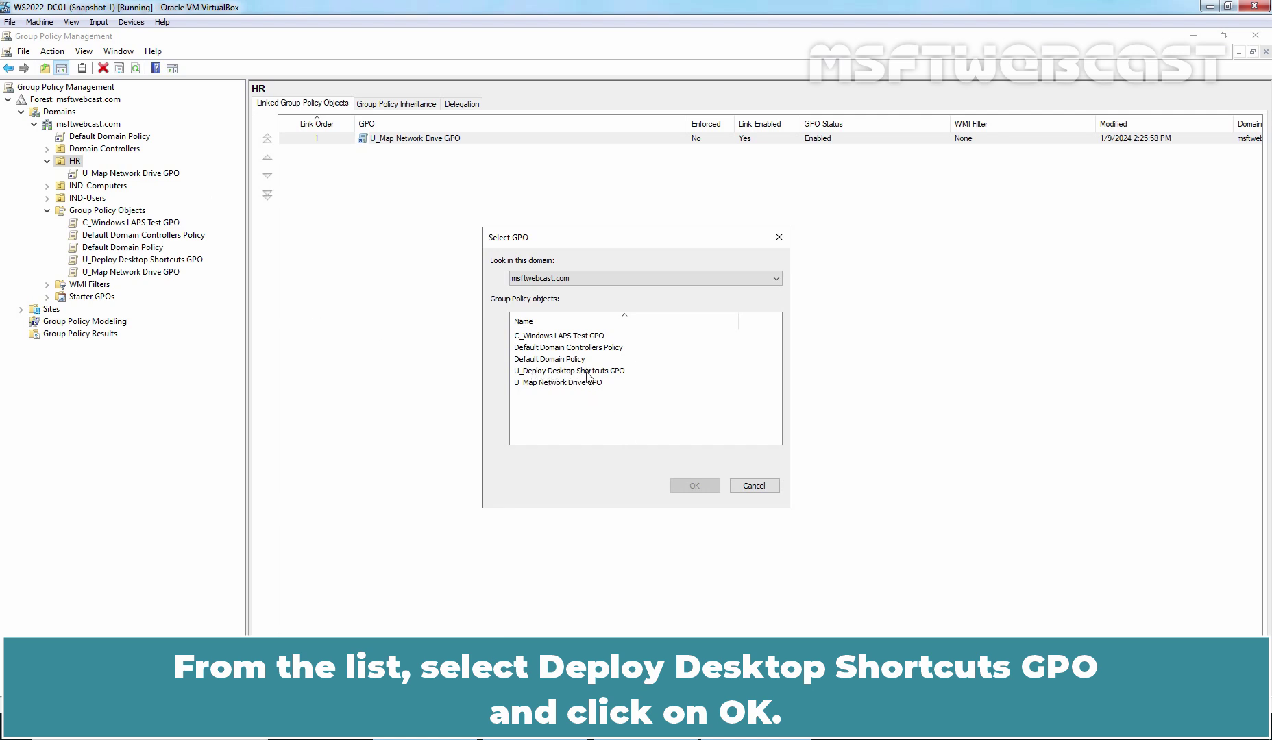
{"action": "left_click", "coordinate": [633, 374]}
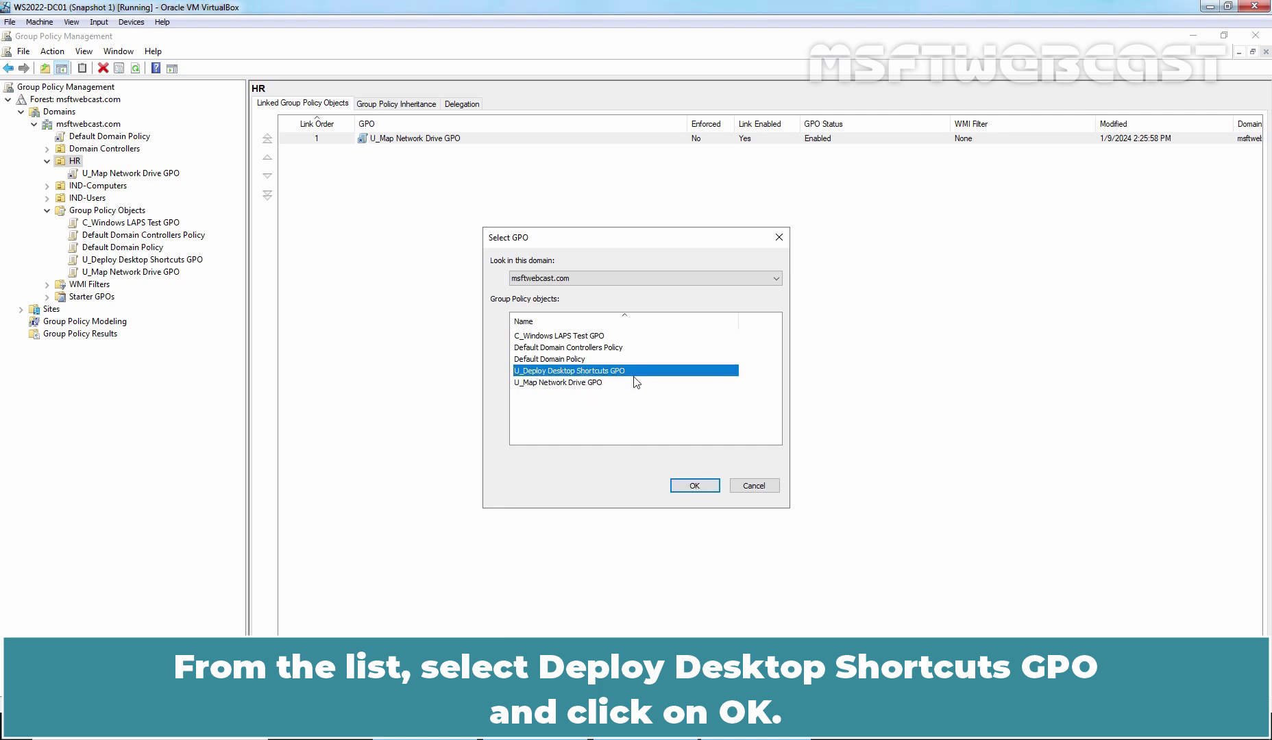
{"action": "left_click", "coordinate": [695, 486]}
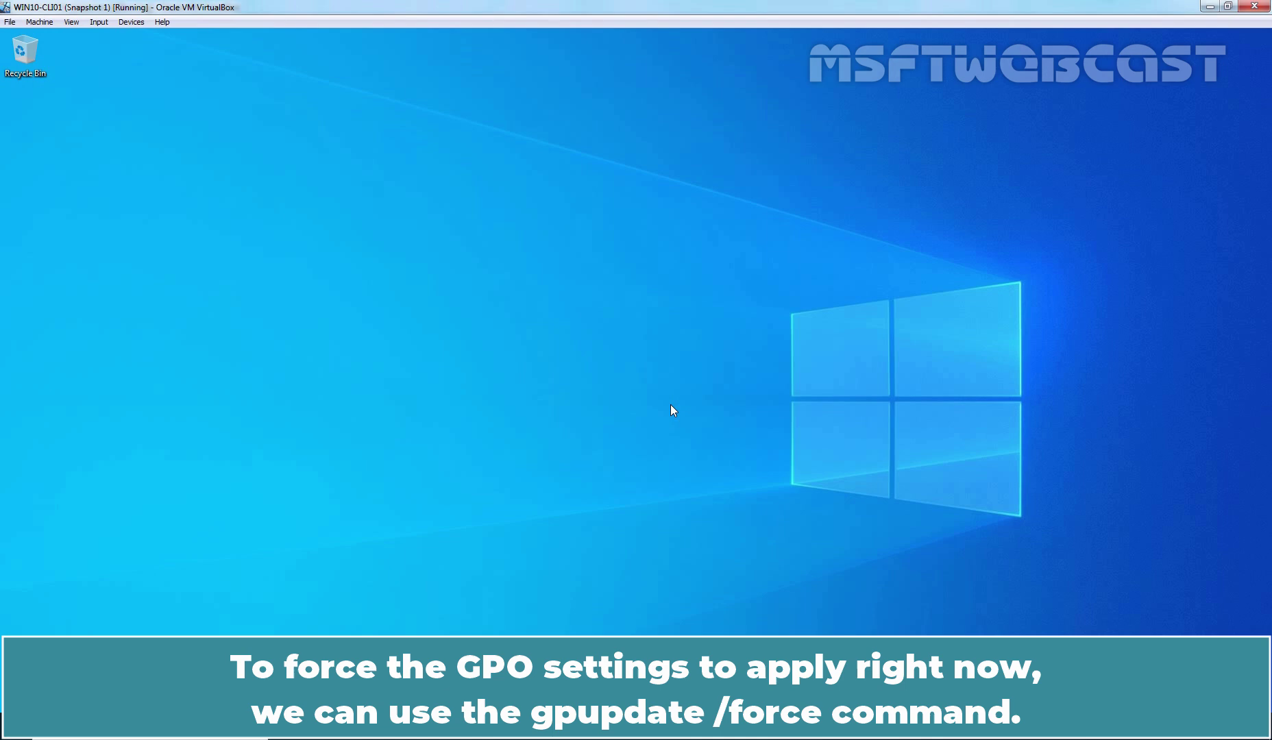
- On the client, open cmd and run gpupdate /force to apply the desktop shortcuts
{"action": "key", "text": "super+r"}
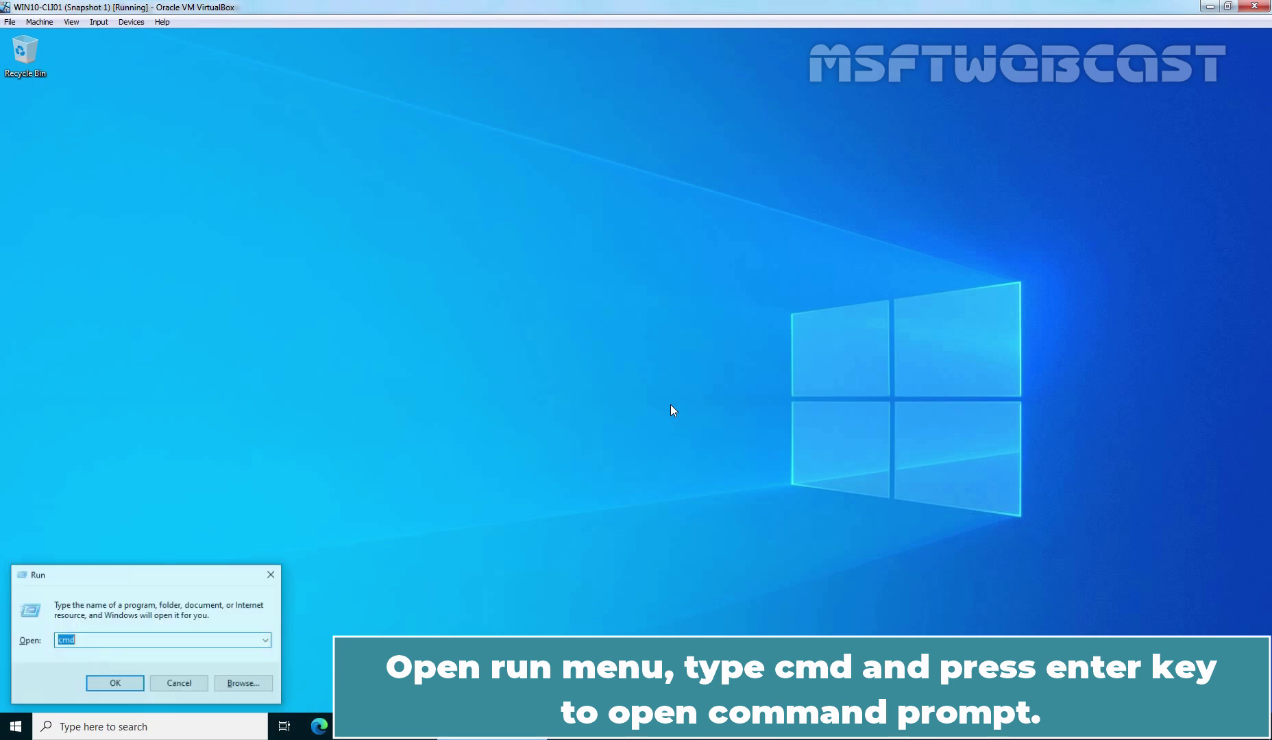
{"action": "type", "text": "cmd"}
{"action": "key", "text": "Return"}
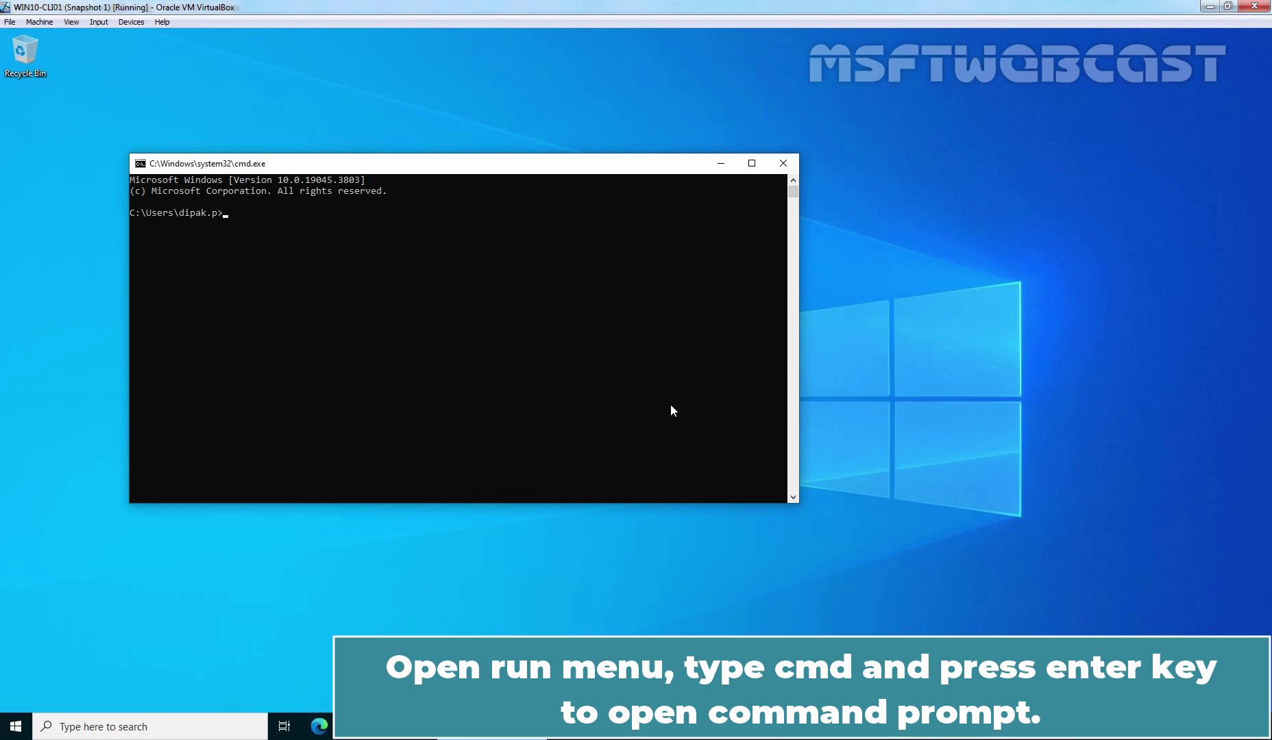
{"action": "type", "text": "gpup"}
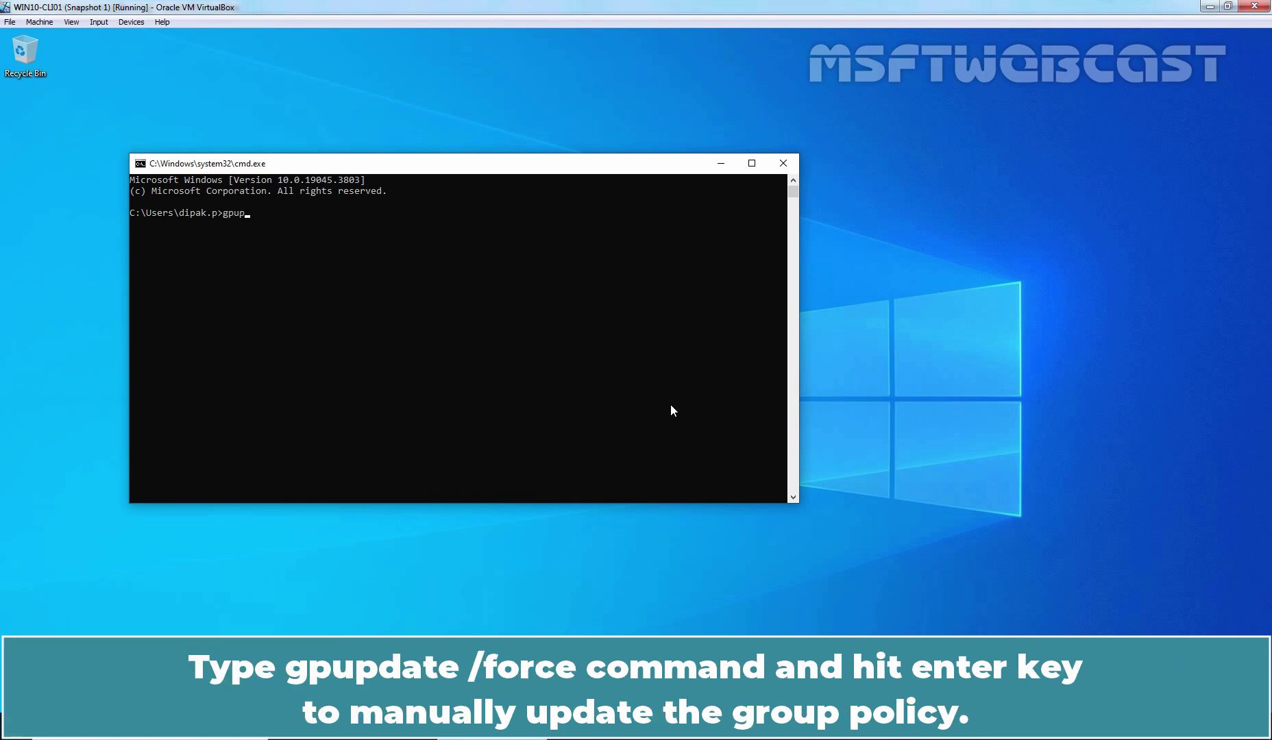
{"action": "type", "text": "date /force"}
{"action": "key", "text": "Return"}
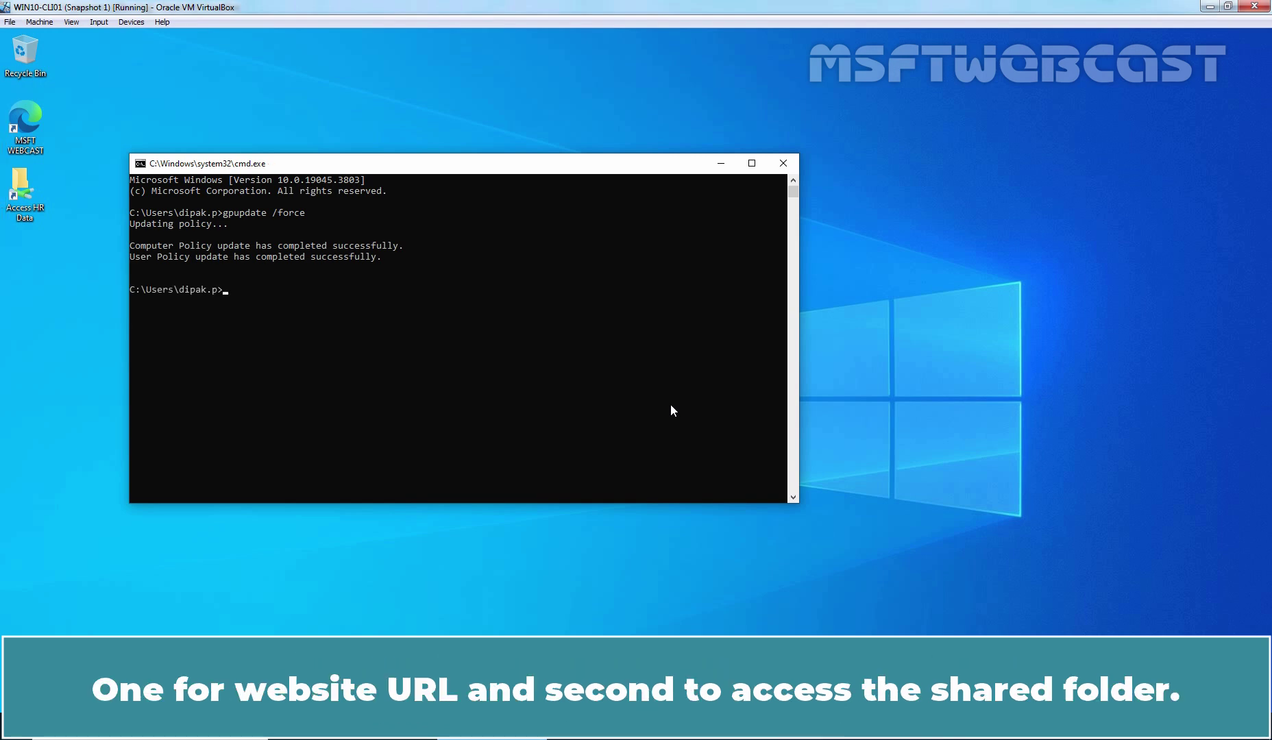
{"action": "left_click", "coordinate": [28, 127]}
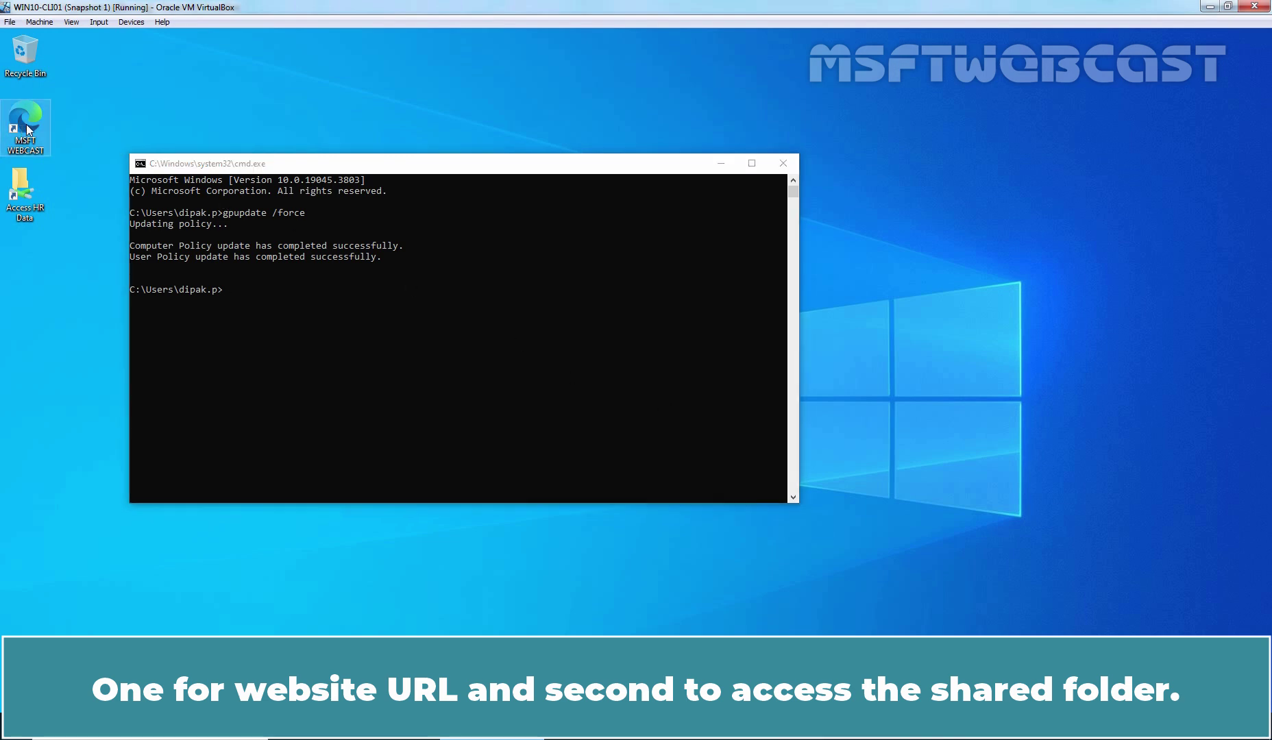
{"action": "left_click", "coordinate": [28, 203]}
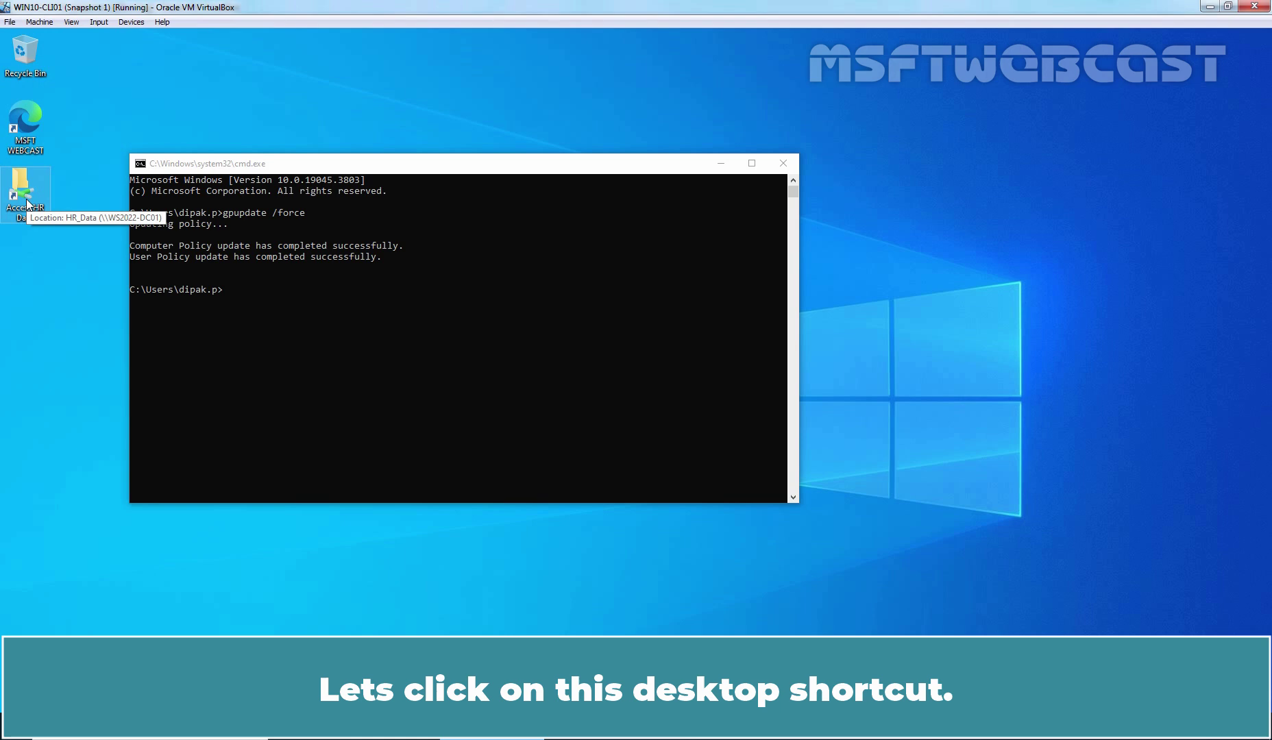
{"action": "double_click", "coordinate": [28, 203]}
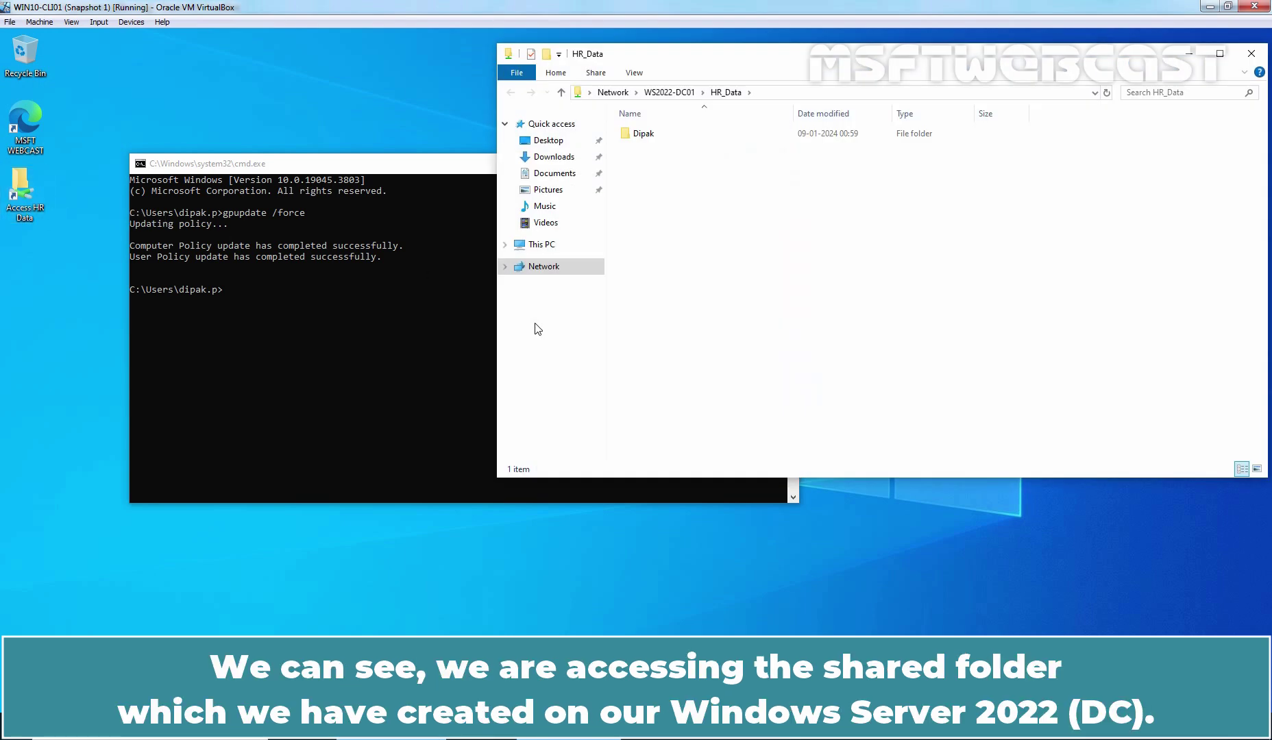
{"action": "left_click", "coordinate": [799, 91]}
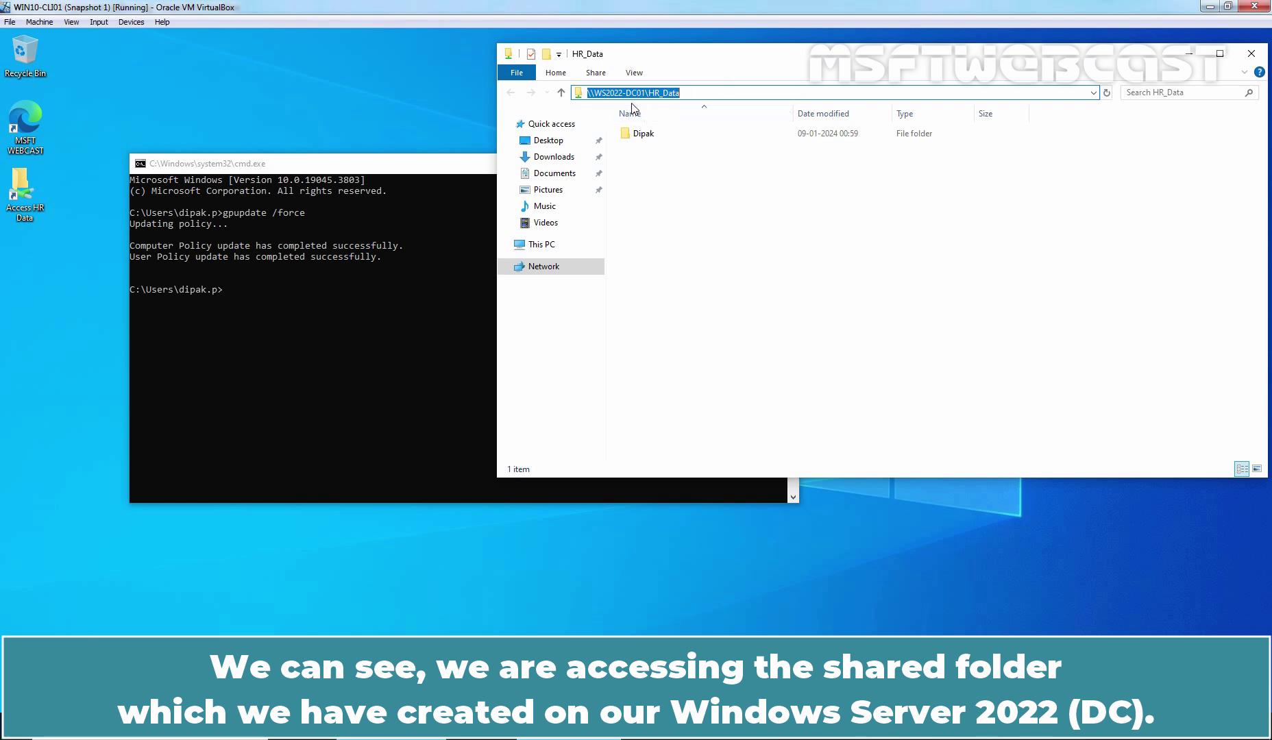
{"action": "left_click", "coordinate": [1251, 53]}
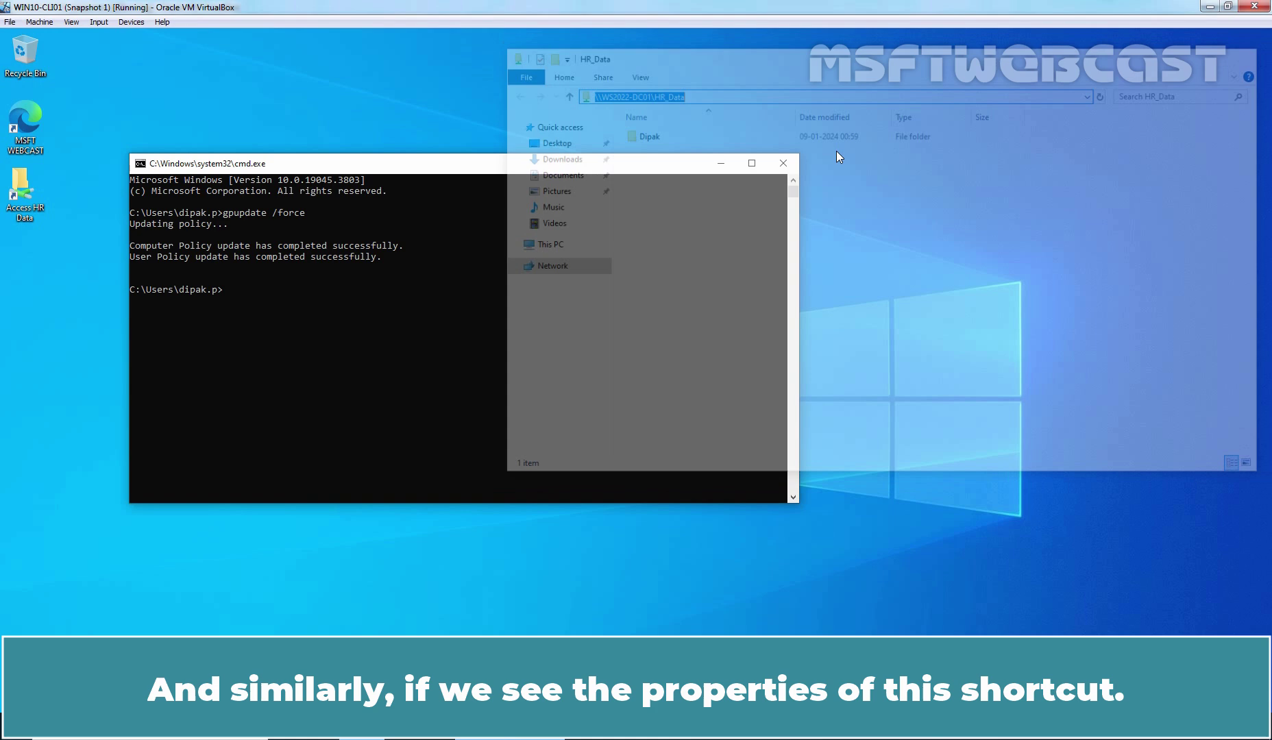
{"action": "right_click", "coordinate": [31, 122]}
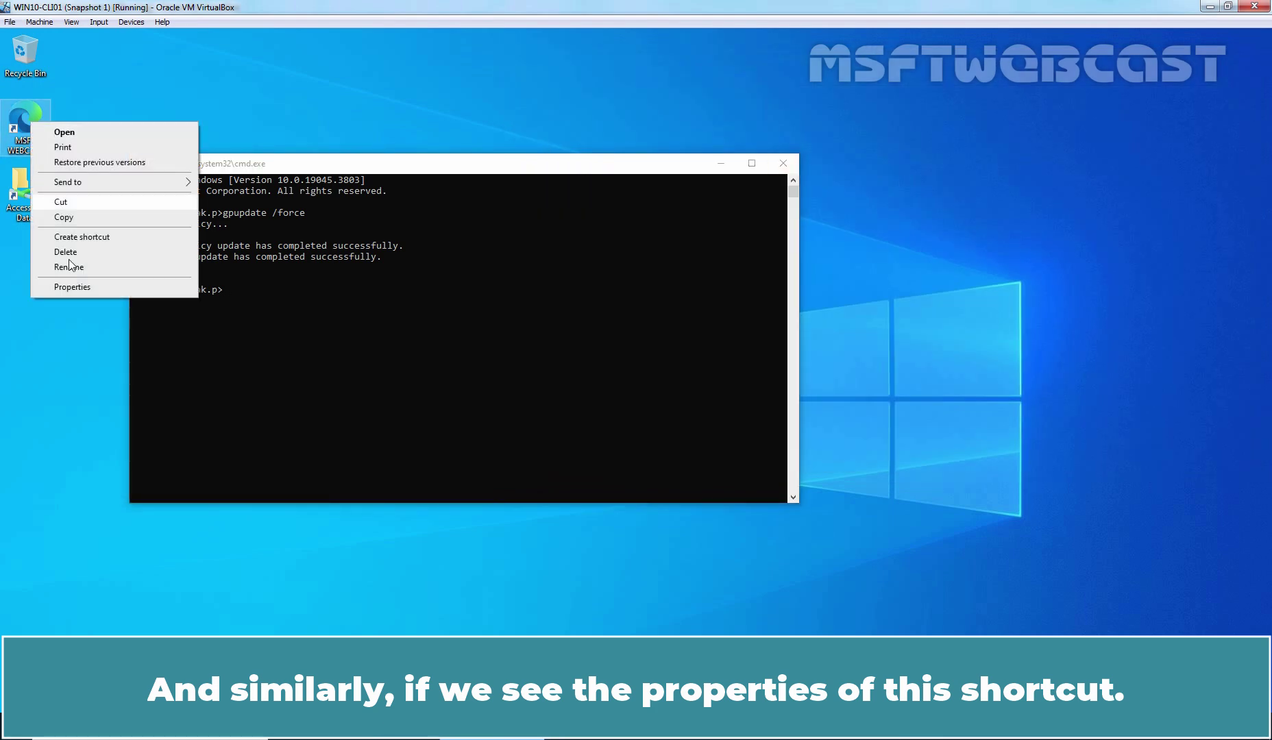
{"action": "left_click", "coordinate": [72, 287]}
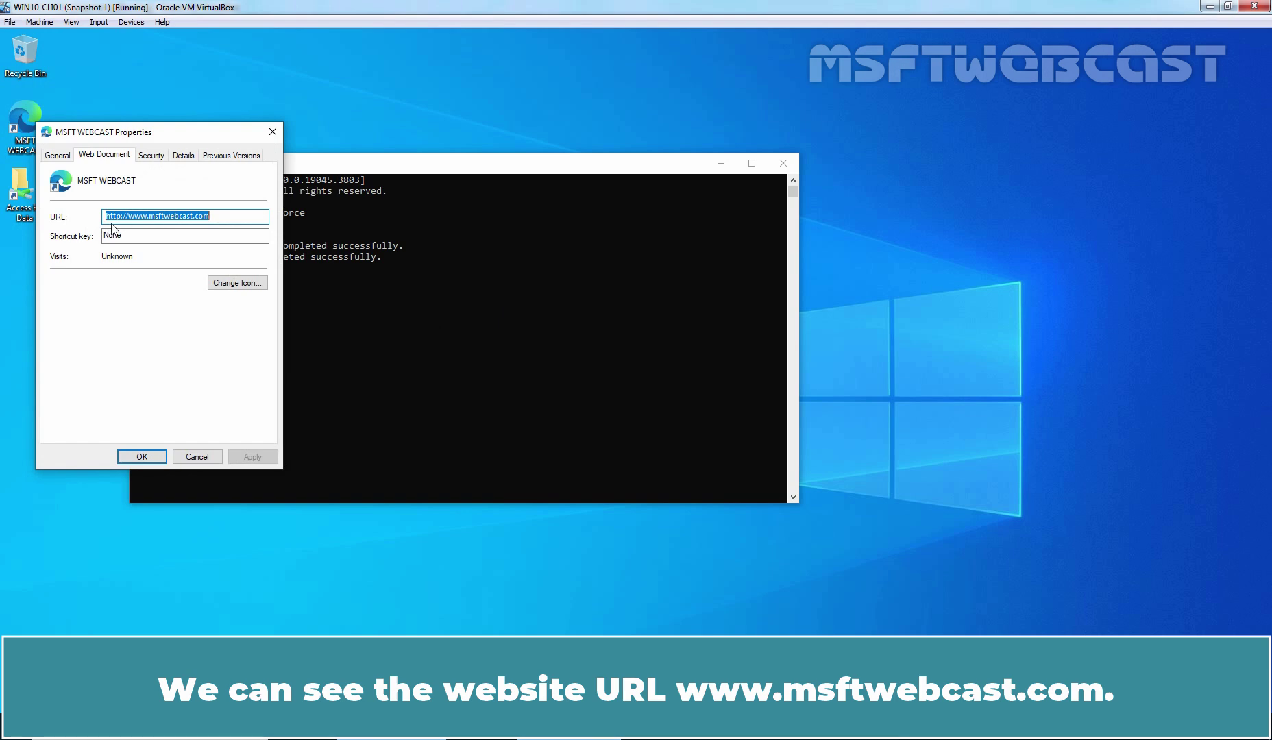
{"action": "left_click", "coordinate": [140, 457]}
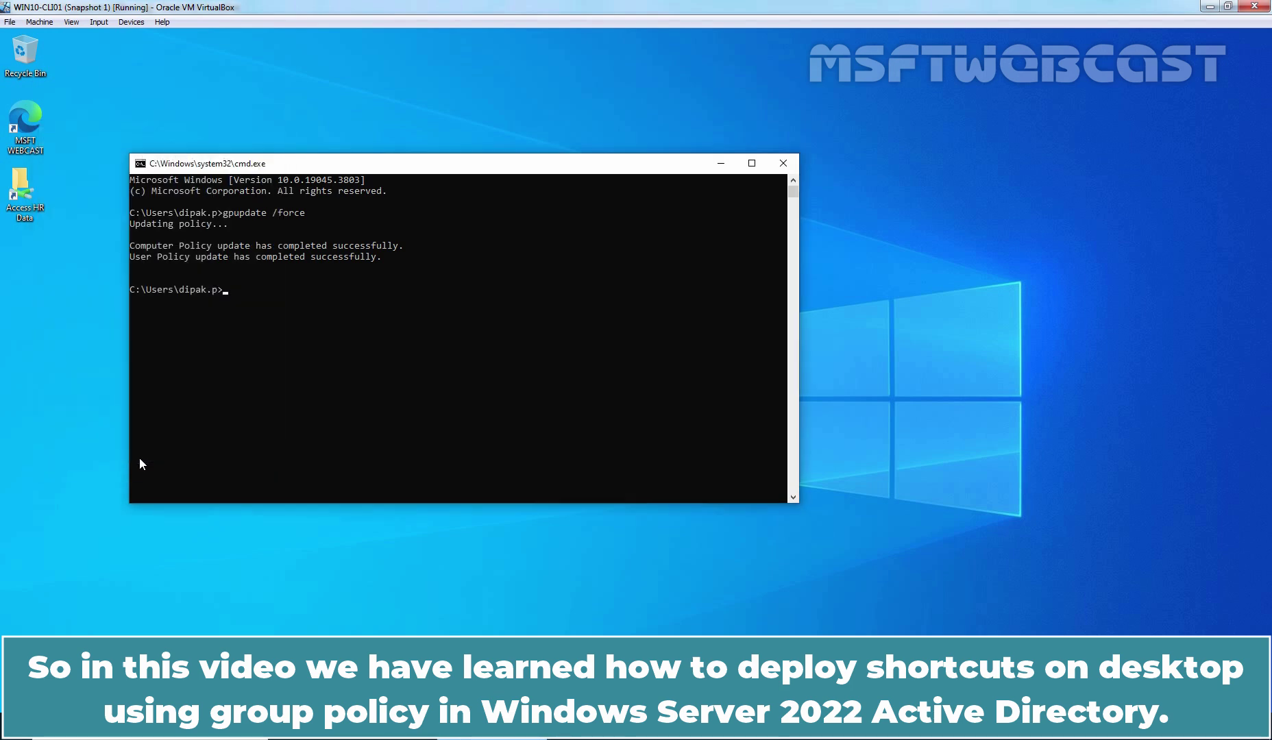